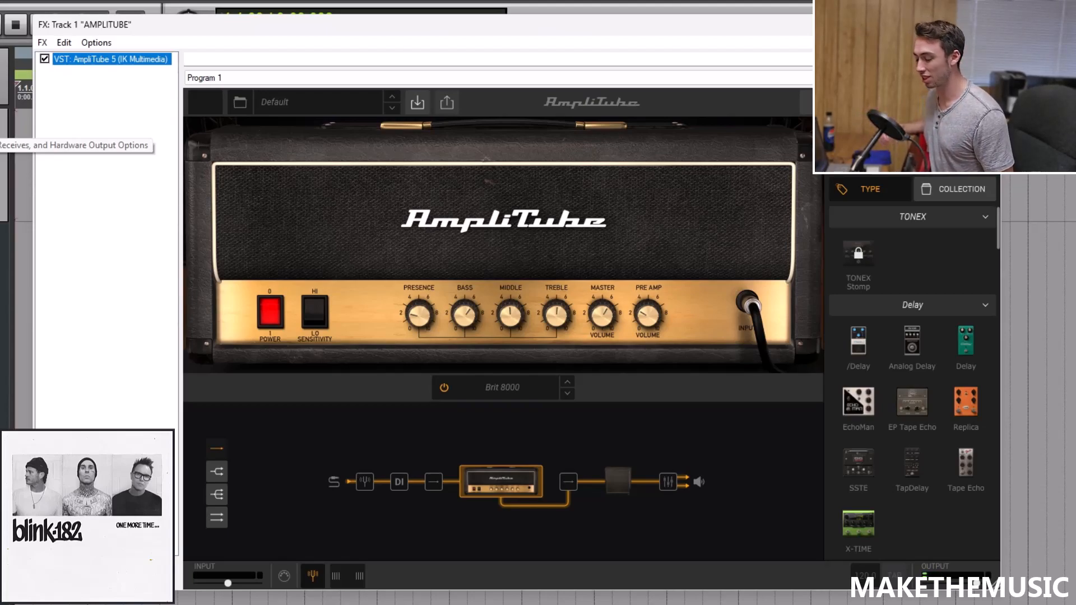
- Replace the Brit 8000 amp in the signal chain with the high-gain JCM Slash
mouse_move(422, 28)
mouse_down()
mouse_move(409, 20)
mouse_move(418, 26)
mouse_up()
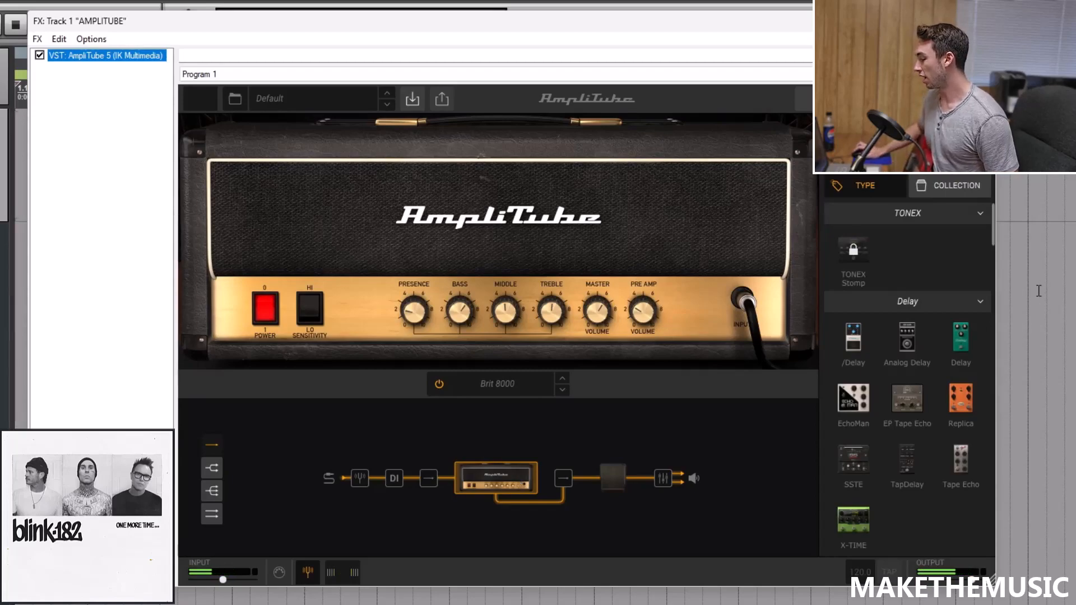
scroll(875, 318, down, 8)
scroll(867, 339, up, 8)
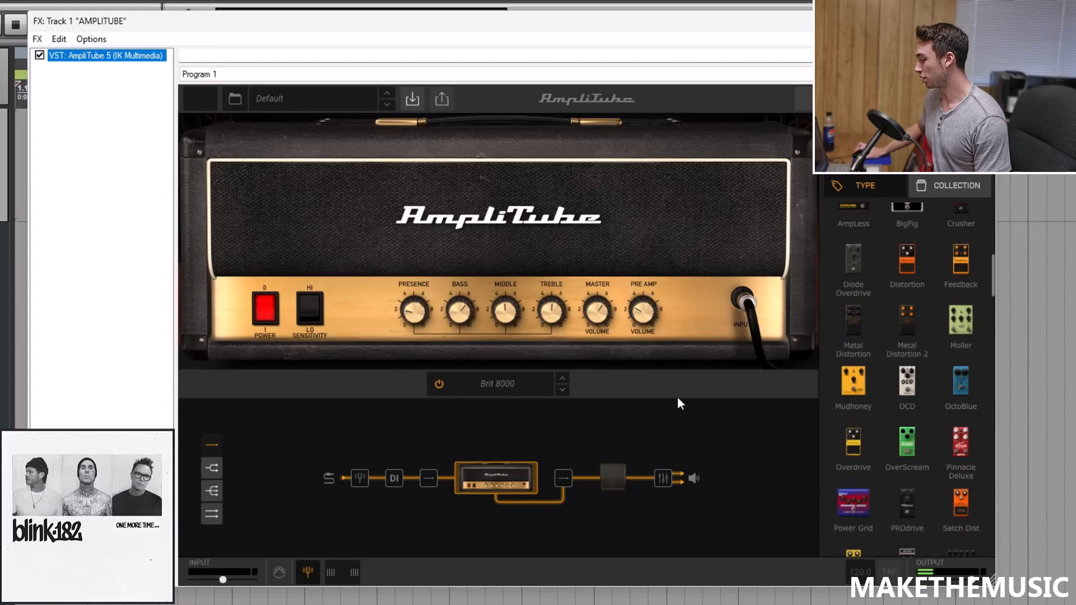
click(908, 159)
scroll(916, 263, down, 10)
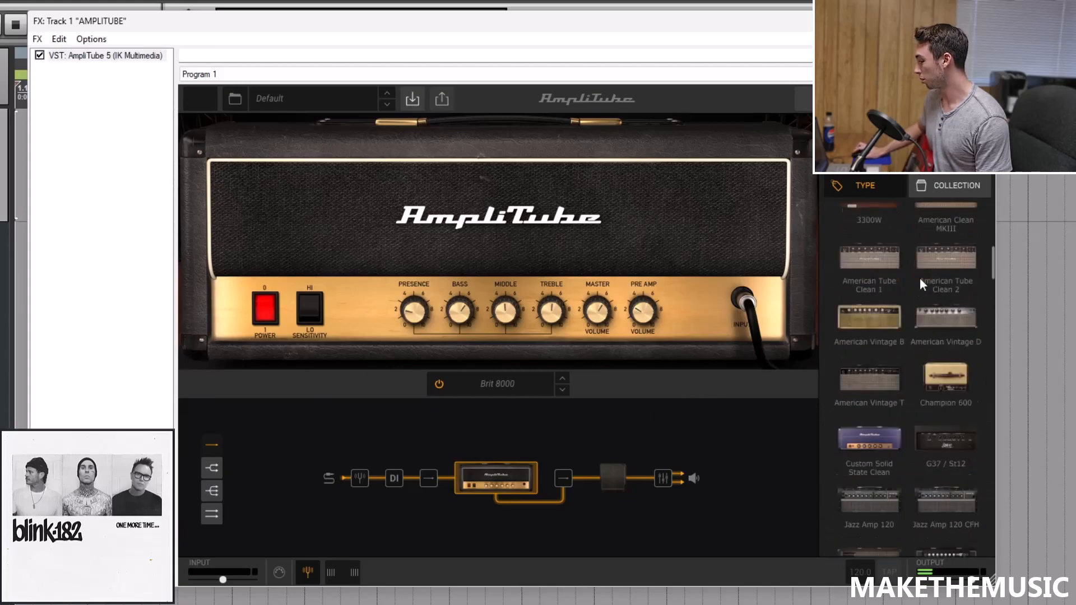
scroll(899, 382, down, 12)
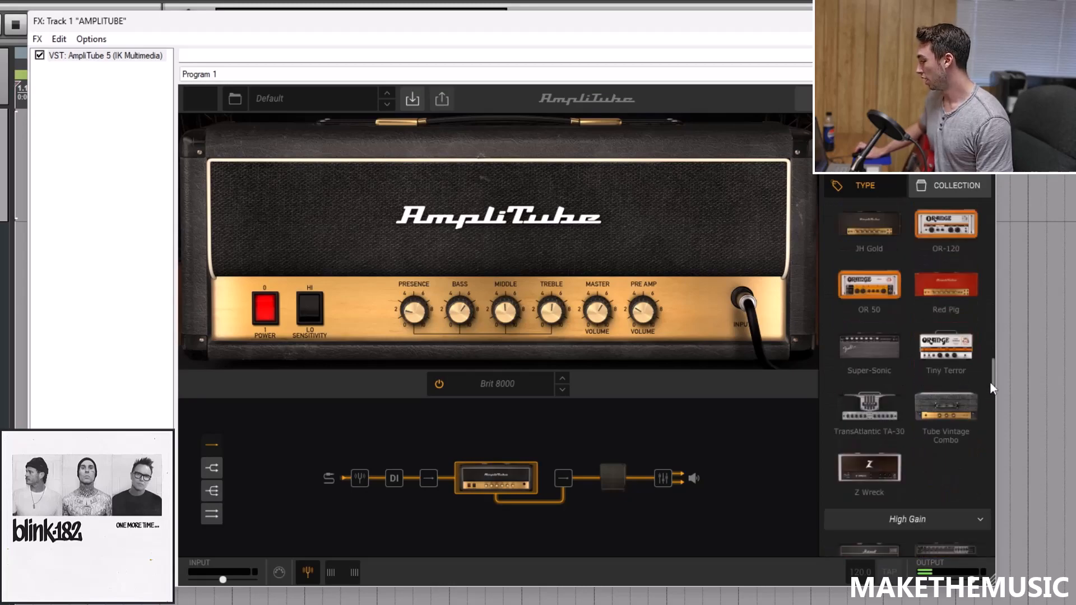
drag(994, 373, 992, 443)
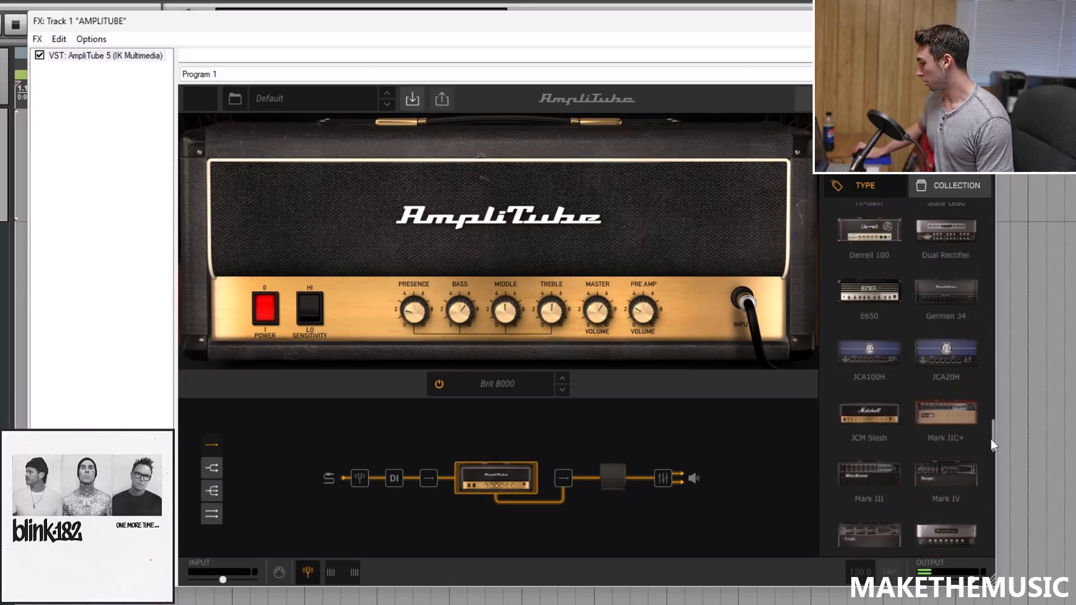
scroll(989, 440, up, 2)
scroll(947, 409, up, 2)
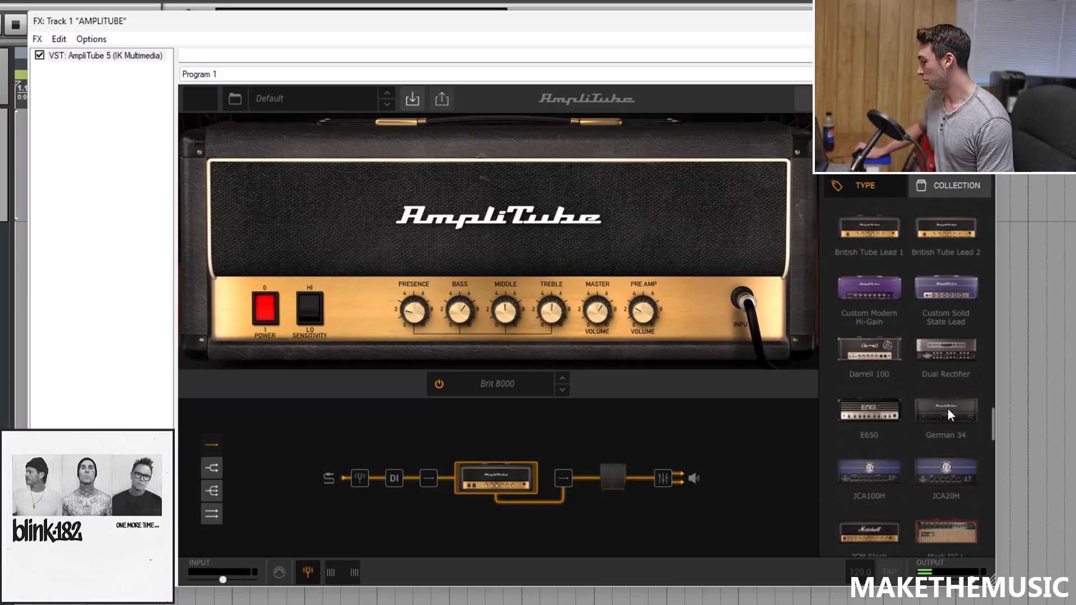
scroll(948, 317, down, 1)
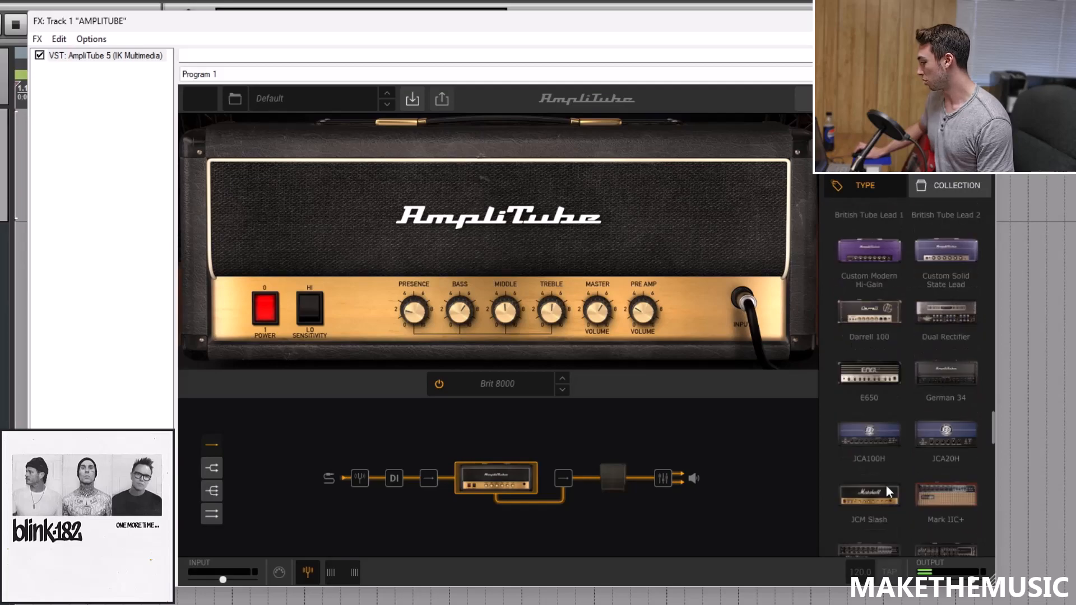
drag(878, 495, 523, 474)
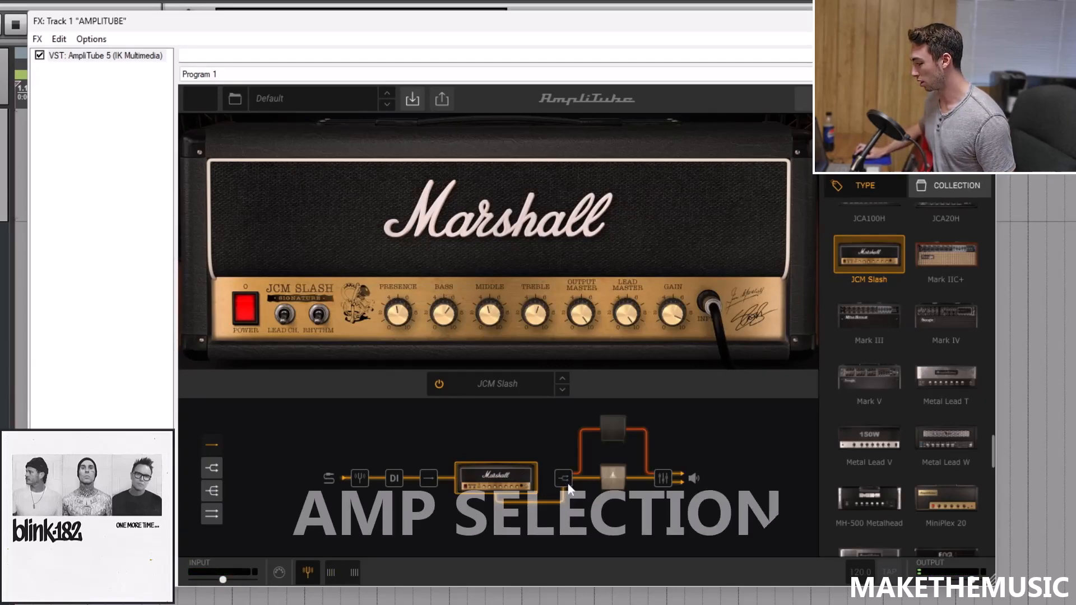
- Split the signal chain into two parallel amp paths and load British Tube Lead 1 as the upper path's amp
click(428, 479)
click(503, 438)
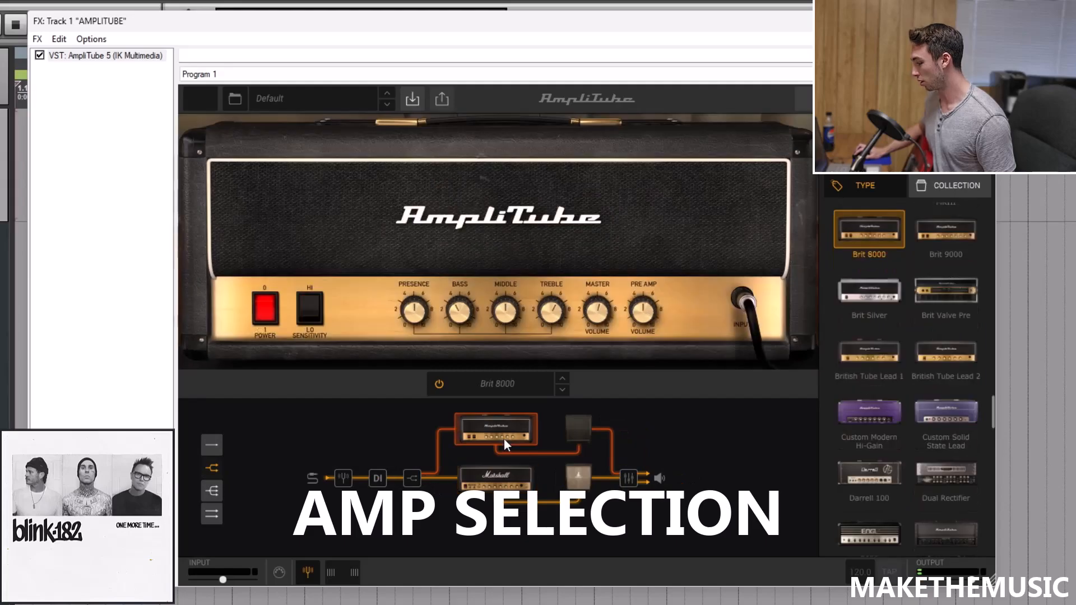
scroll(909, 301, up, 2)
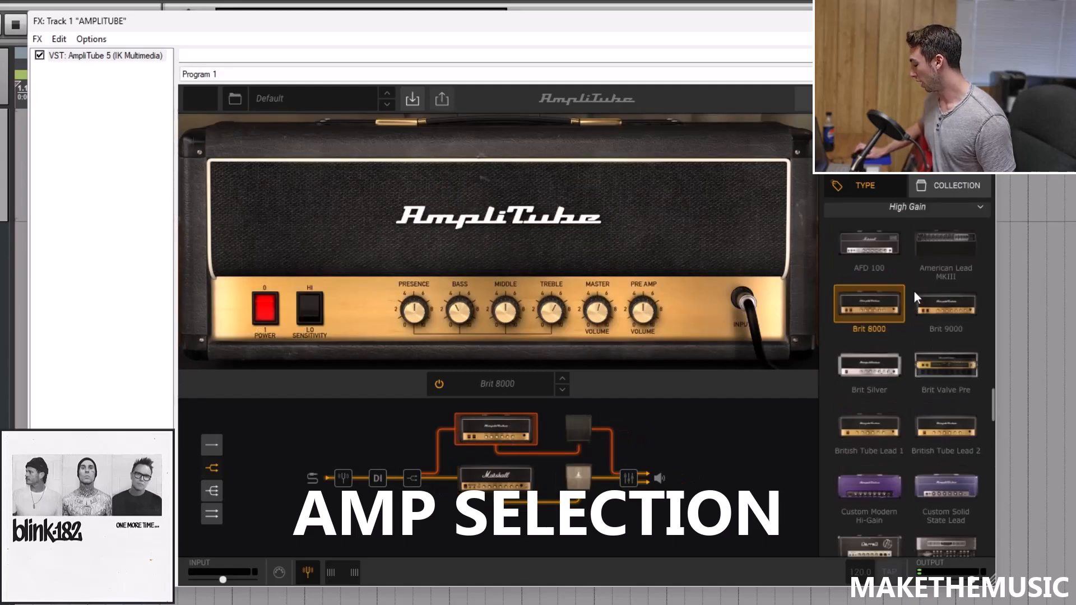
click(878, 427)
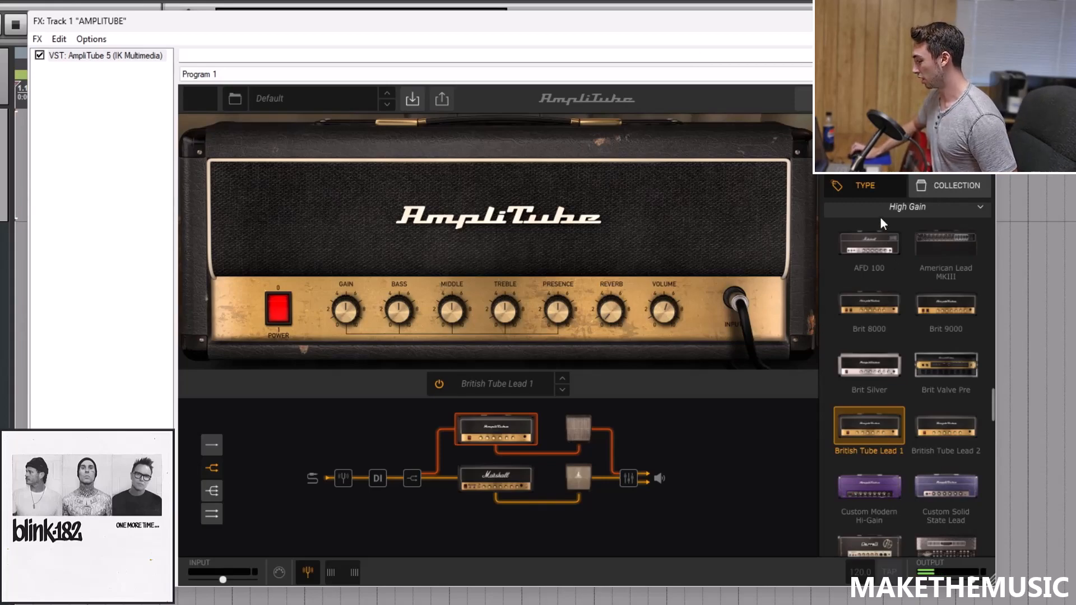
- Add the Overdrive distortion pedal to the signal chain between the DI and the split
click(862, 164)
scroll(902, 307, up, 10)
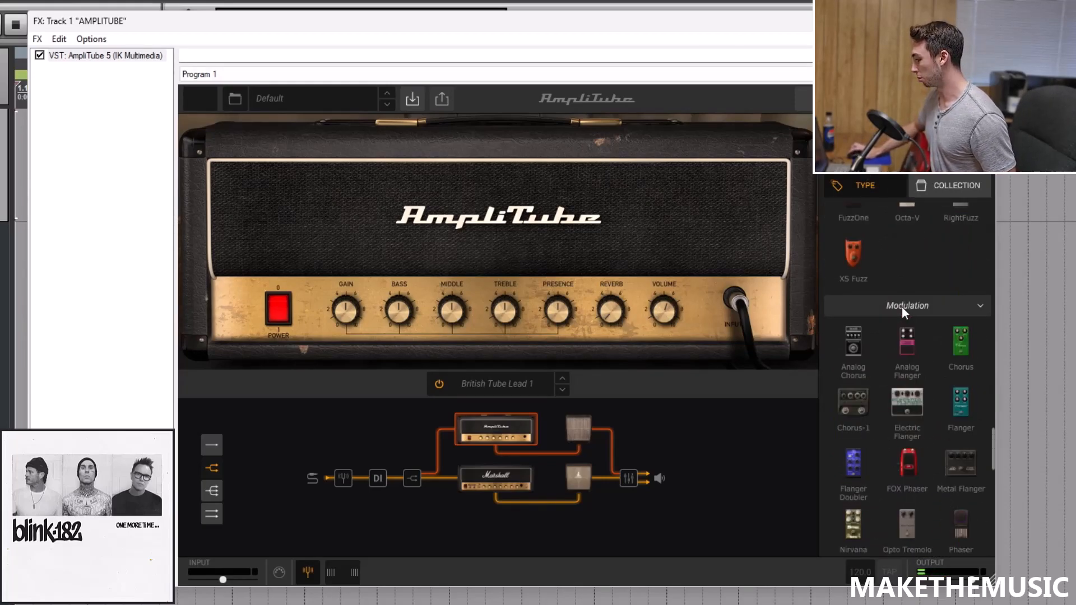
scroll(891, 312, up, 8)
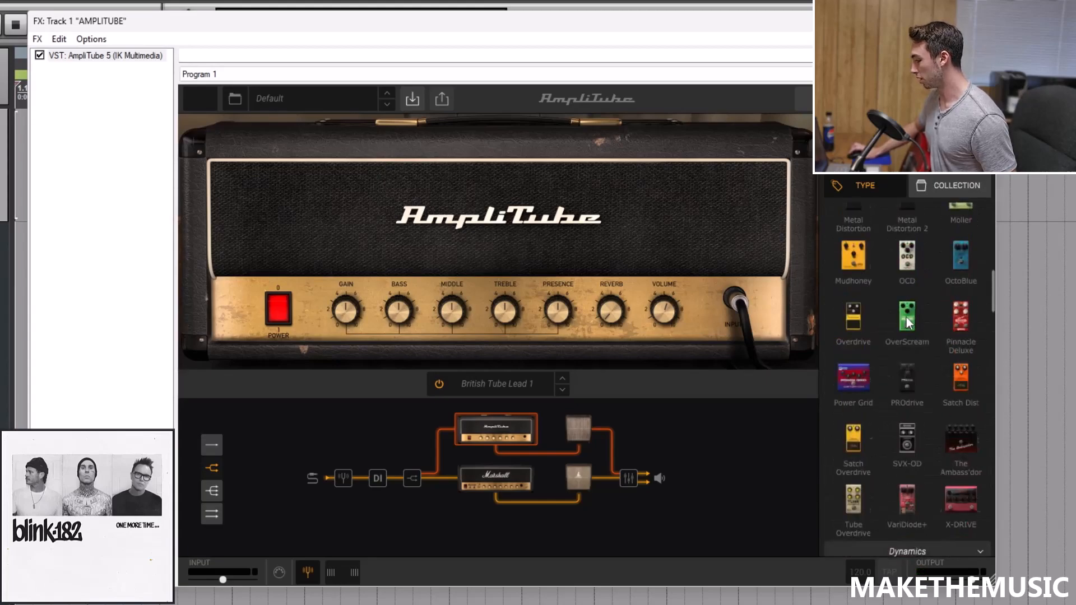
scroll(904, 316, up, 3)
scroll(907, 335, up, 3)
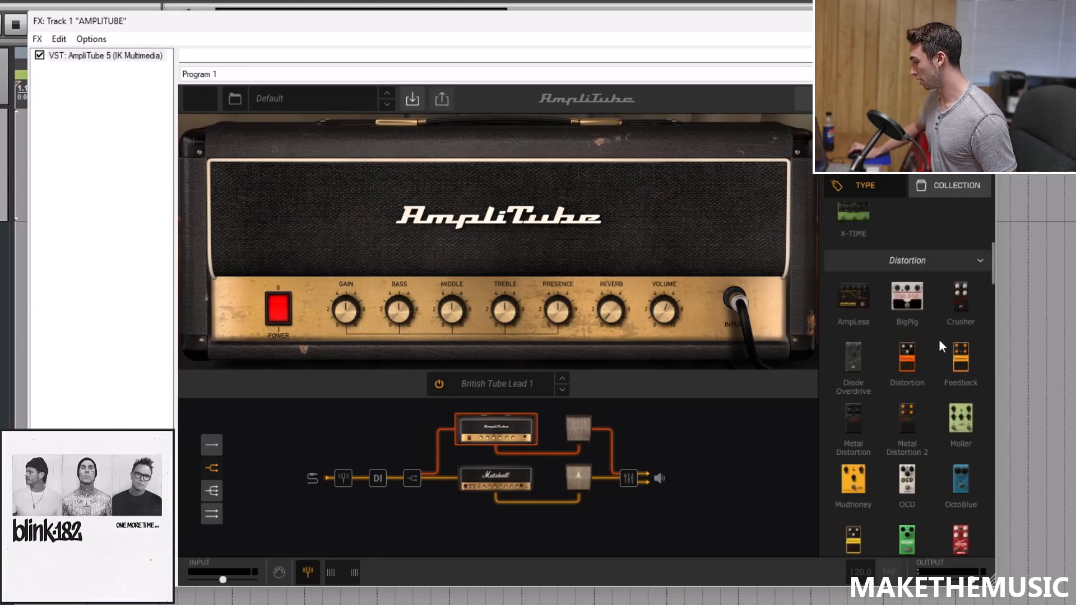
scroll(932, 338, down, 6)
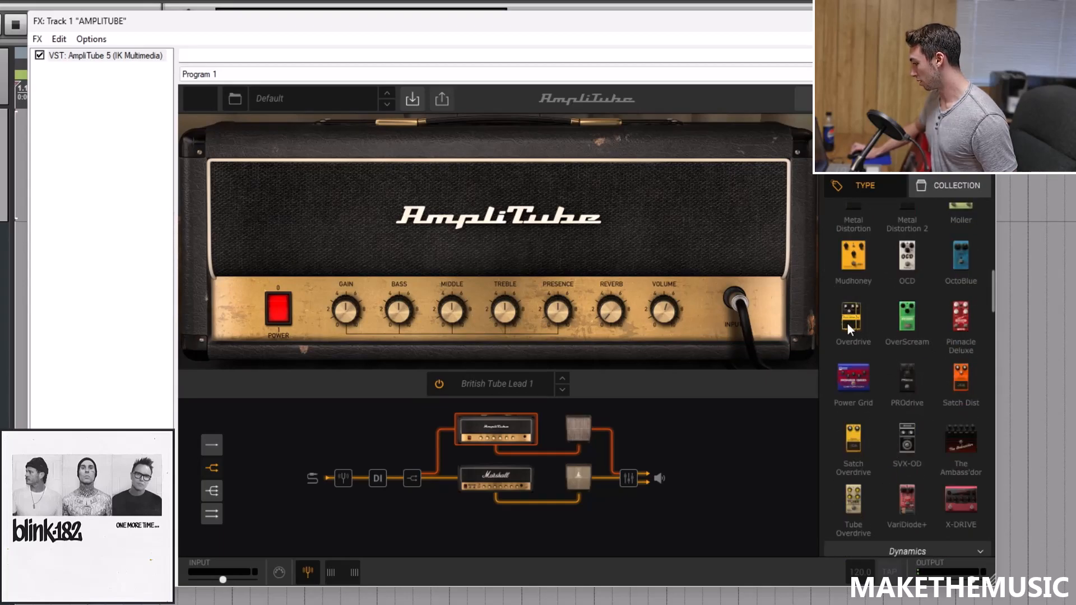
drag(846, 324, 395, 481)
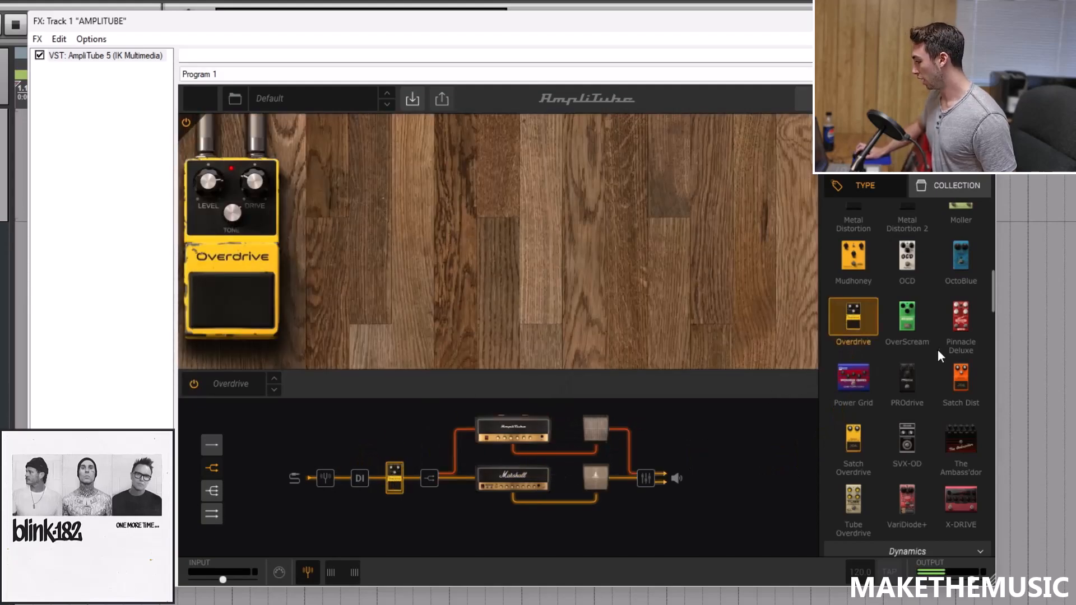
- Add a Noise Gate pedal ahead of the Overdrive and set its threshold to about -83 dB
scroll(917, 274, up, 6)
scroll(918, 270, down, 6)
scroll(915, 288, down, 10)
scroll(940, 354, up, 4)
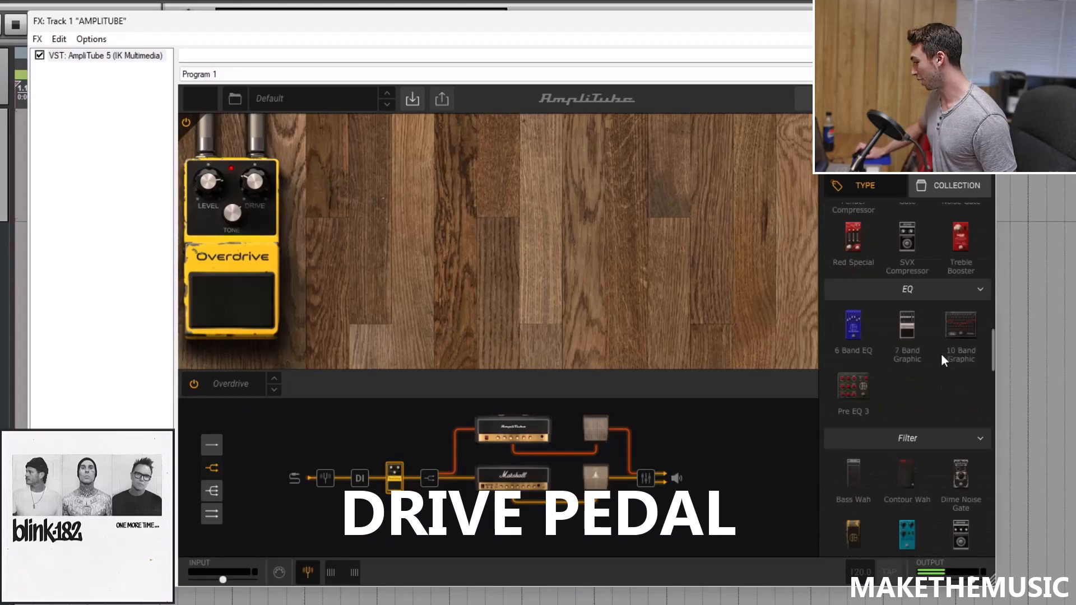
scroll(940, 353, up, 1)
drag(943, 257, 378, 482)
mouse_move(236, 161)
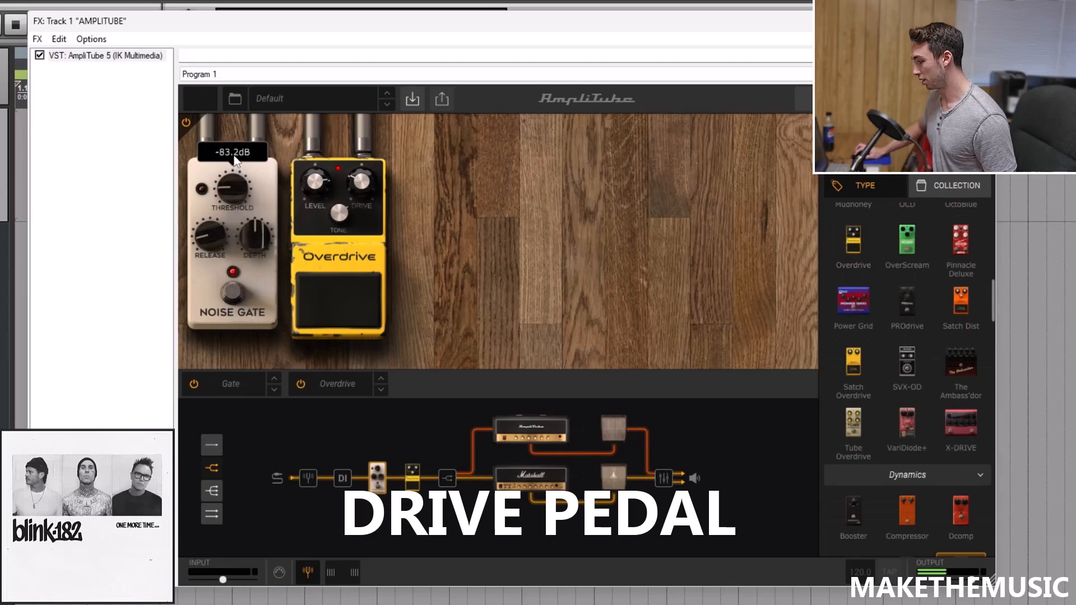
drag(234, 156, 244, 153)
- Adjust the Overdrive pedal's level and set its drive to 2.77
drag(316, 184, 337, 252)
drag(361, 183, 362, 229)
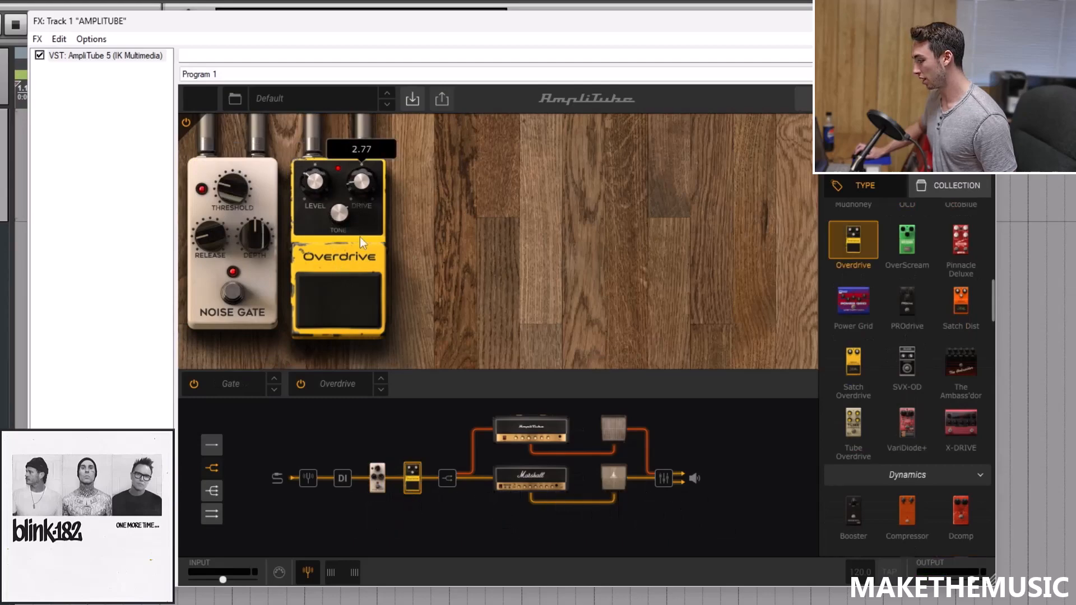
mouse_move(346, 231)
drag(318, 185, 323, 195)
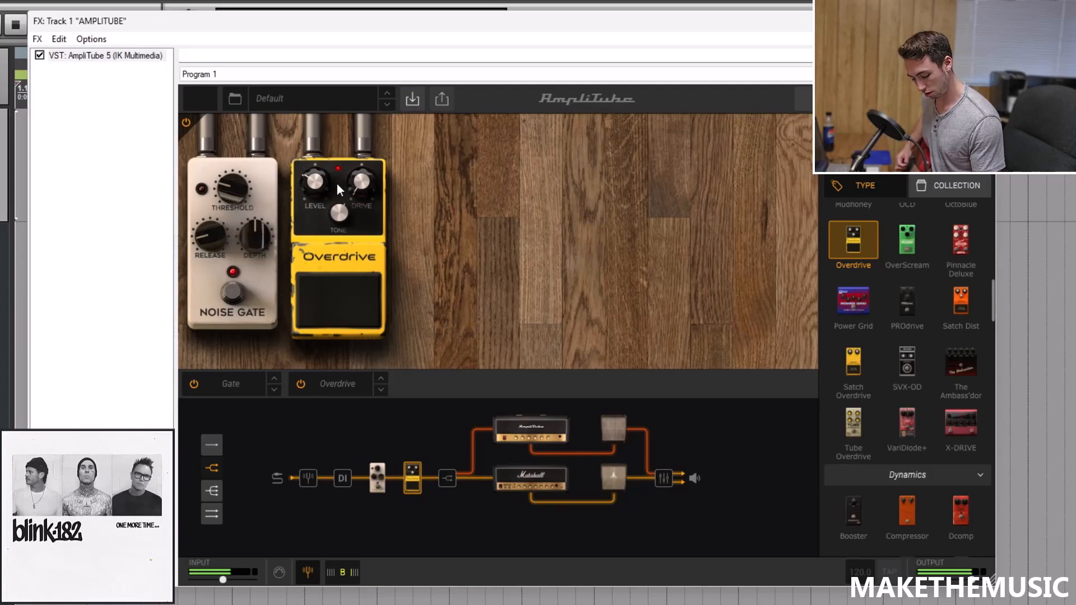
- Adjust gain and middle on both amps, setting the JCM Slash to gain 9.2 and middle 6.8
click(527, 430)
mouse_move(352, 307)
mouse_down()
mouse_move(349, 321)
mouse_move(349, 302)
mouse_up()
click(535, 481)
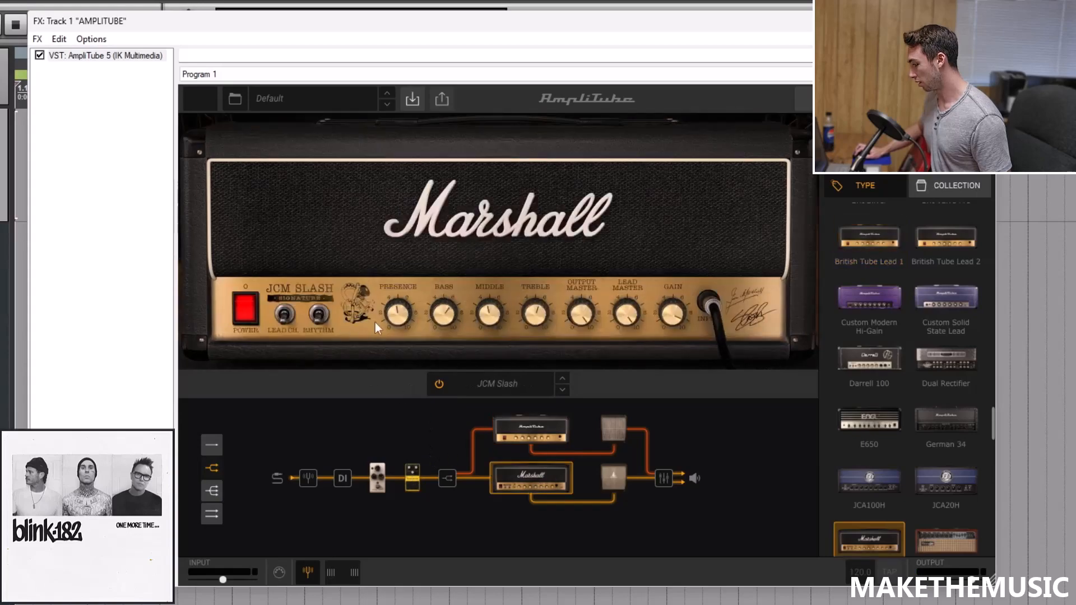
drag(673, 314, 670, 309)
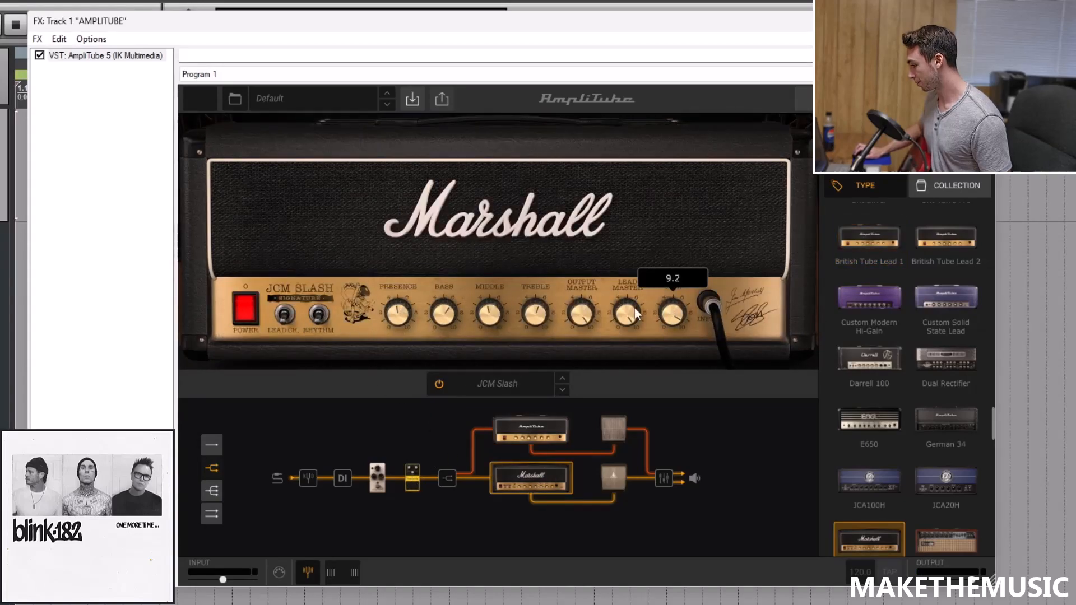
drag(489, 310, 501, 269)
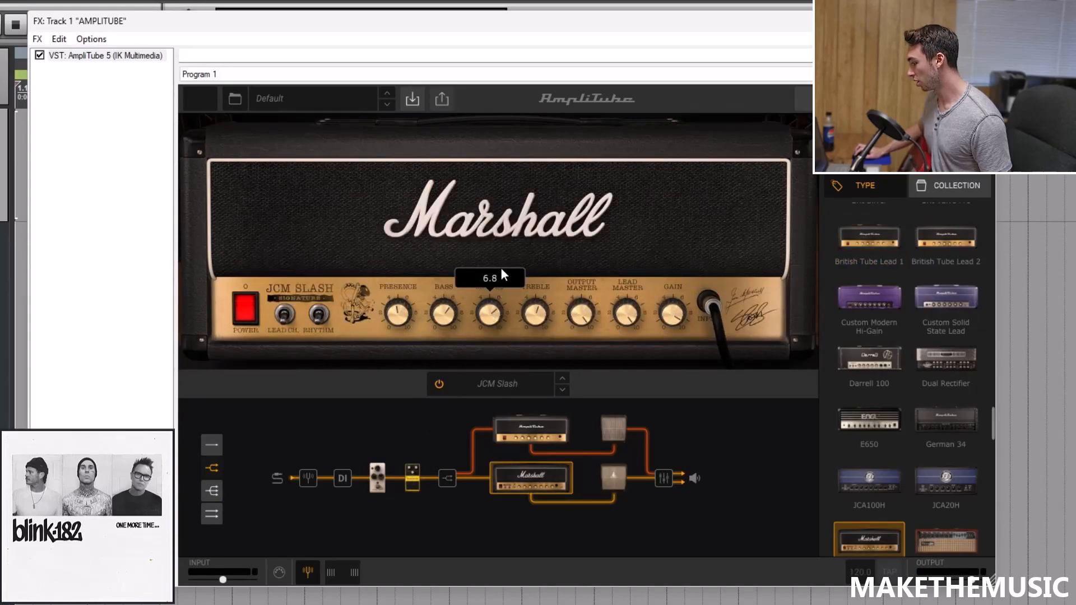
click(542, 438)
drag(439, 312, 483, 256)
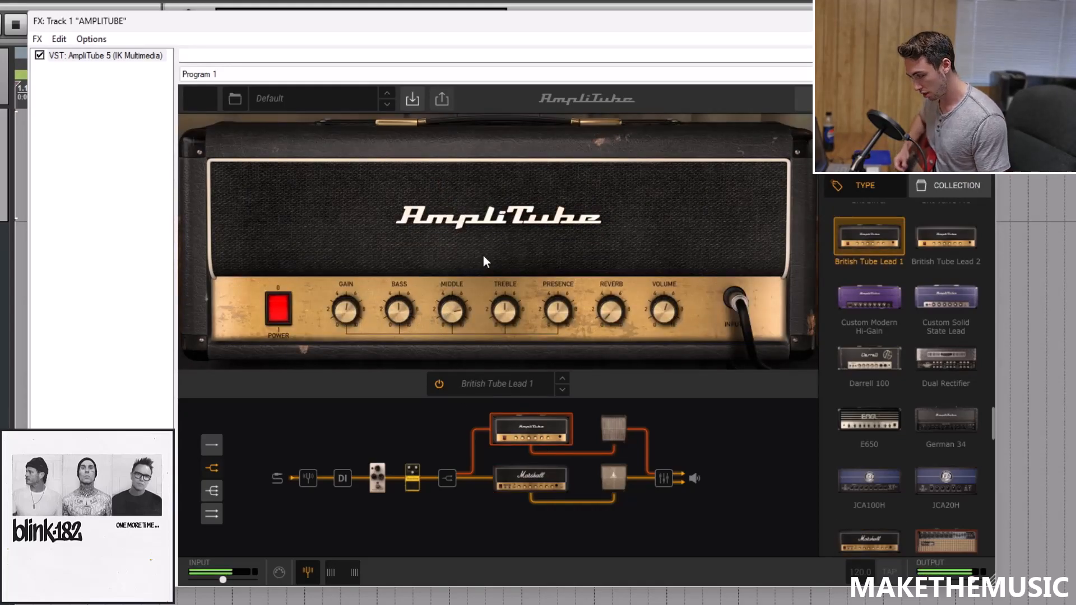
- Raise the Overdrive pedal's drive and lower its tone
click(412, 476)
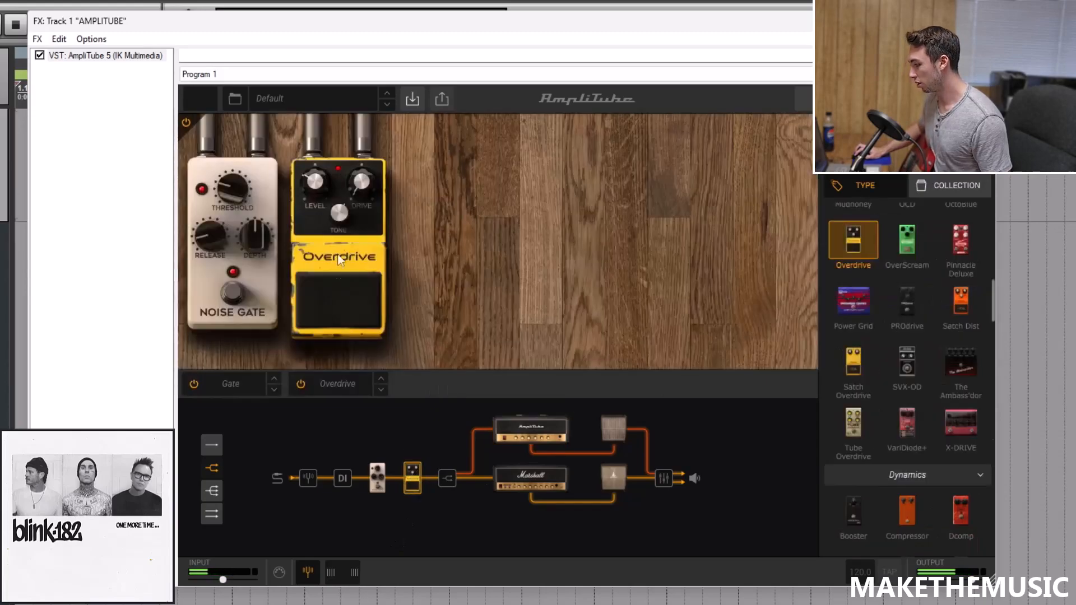
drag(361, 179, 363, 129)
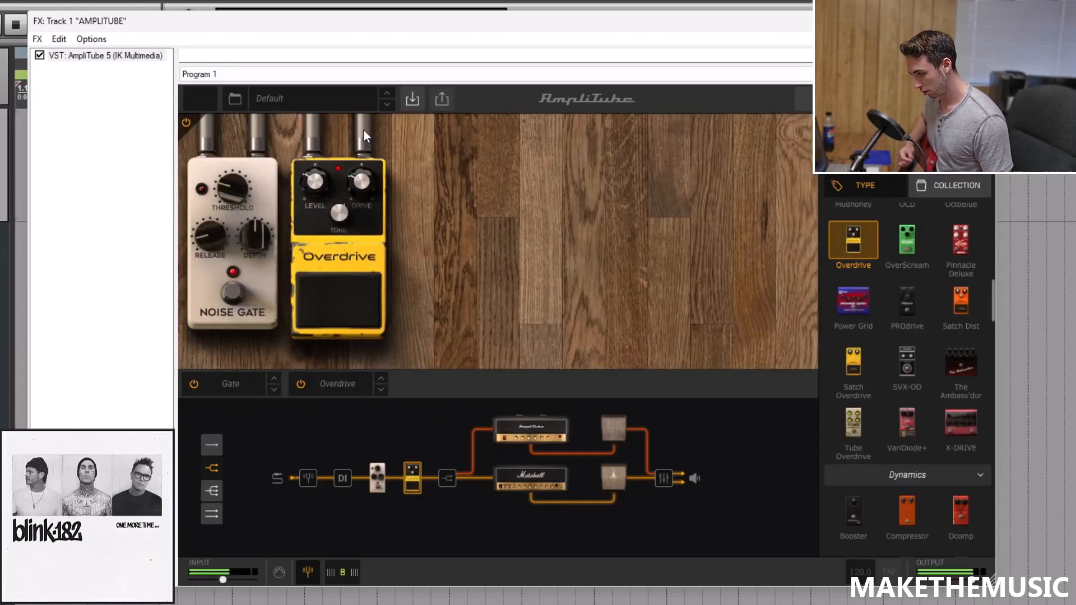
drag(346, 216, 357, 275)
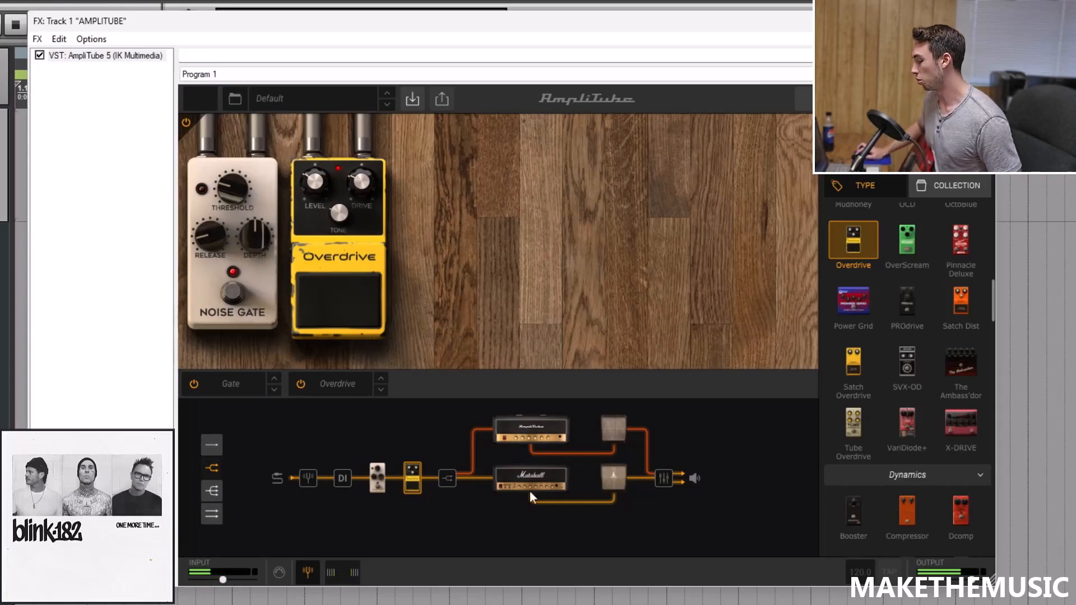
- Review the knob settings on the noise gate and both amps
click(541, 434)
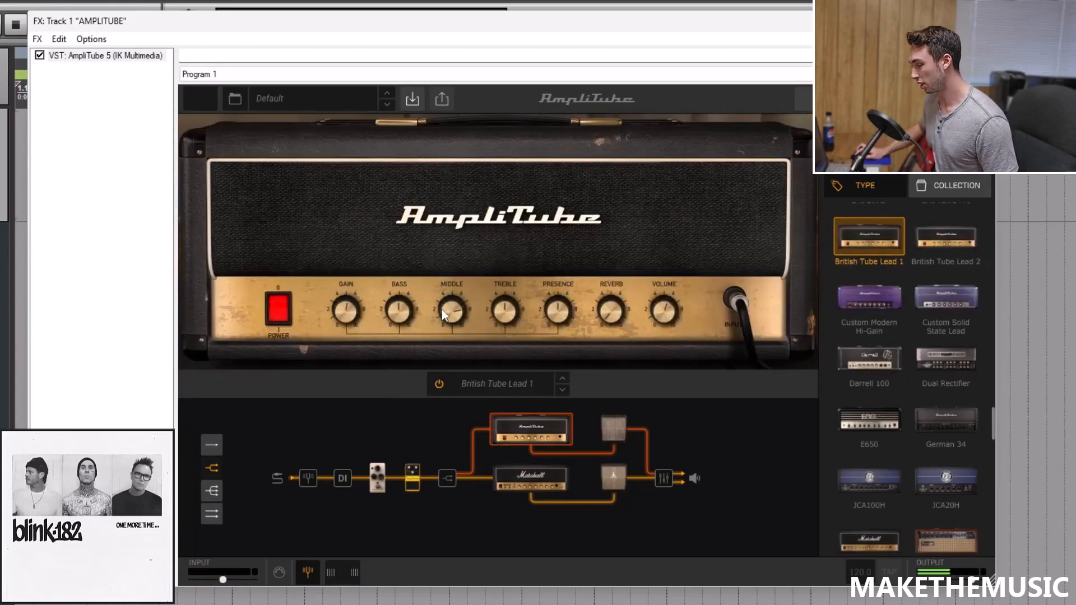
click(378, 478)
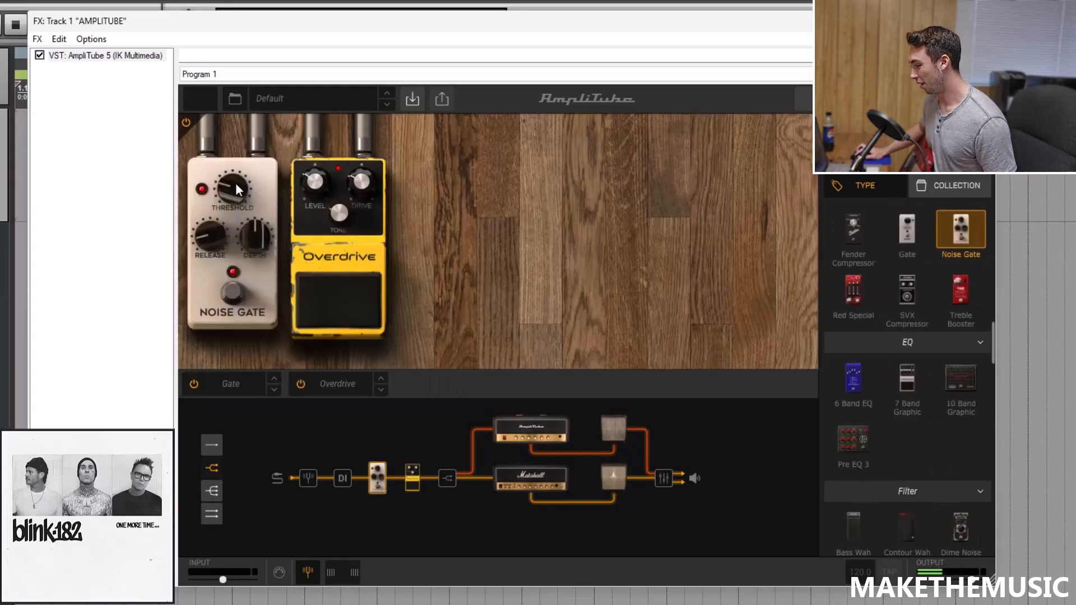
click(528, 434)
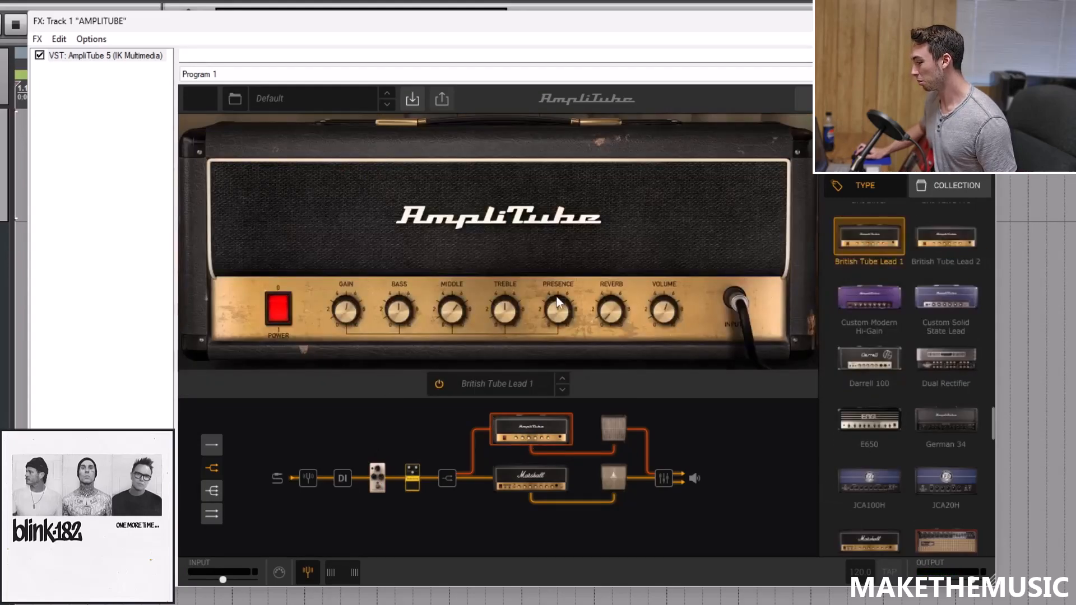
click(529, 483)
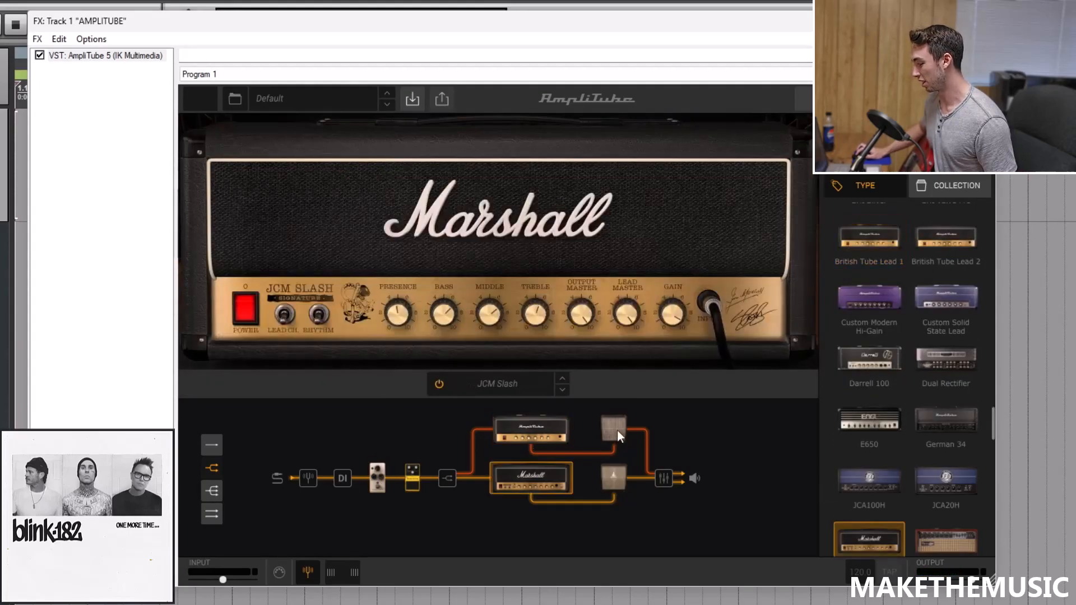
- Change the British Tube Lead 1 path's cabinet to the 4x12 Brit 9000
click(617, 429)
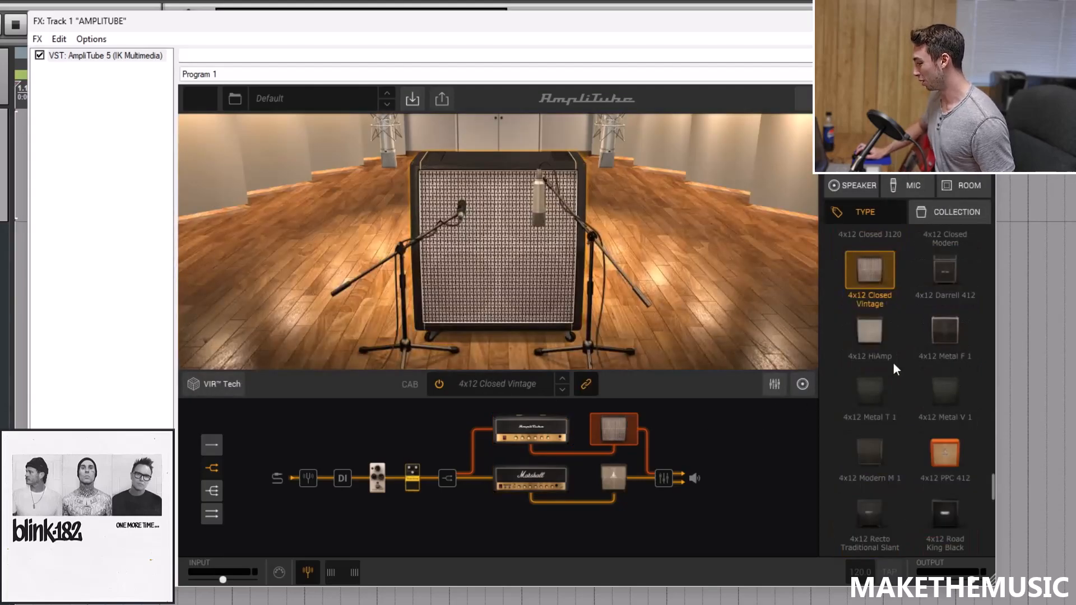
scroll(932, 332, up, 3)
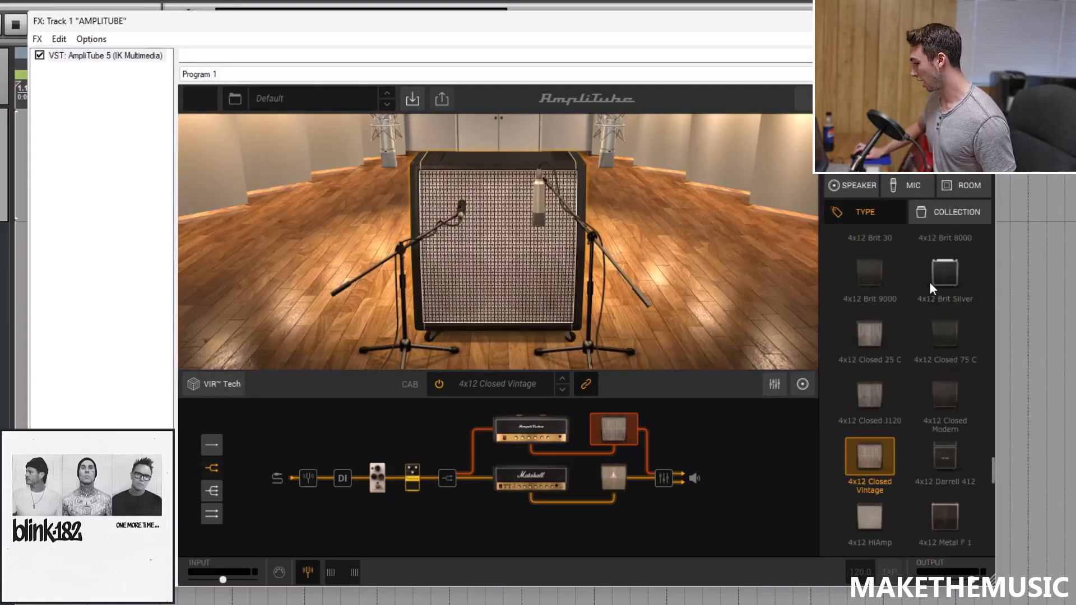
click(883, 267)
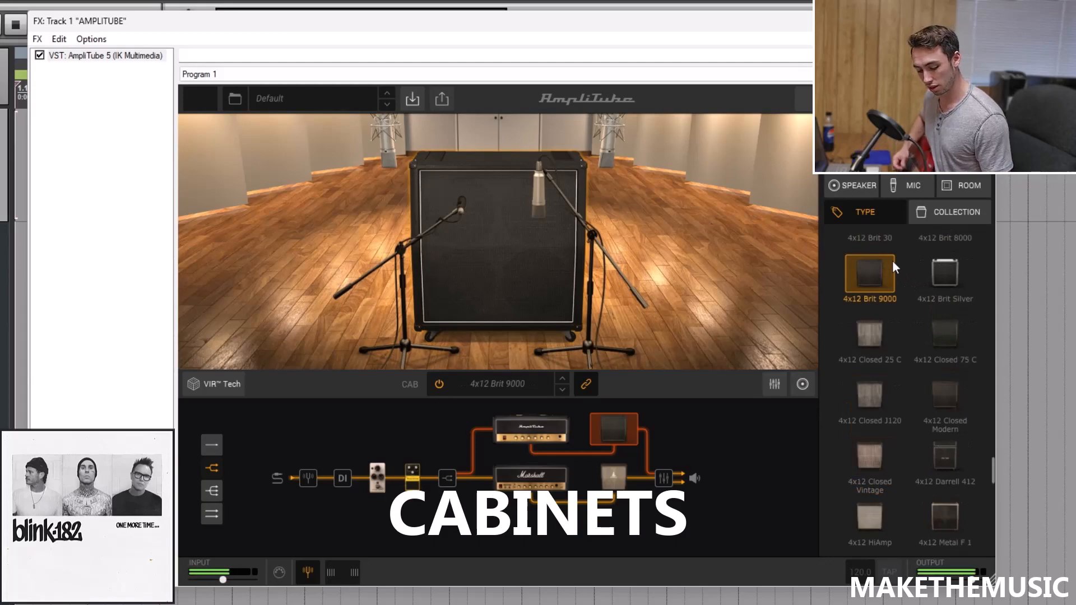
- Change the JCM Slash path's cabinet to the 4x12 1960BV SL
click(622, 476)
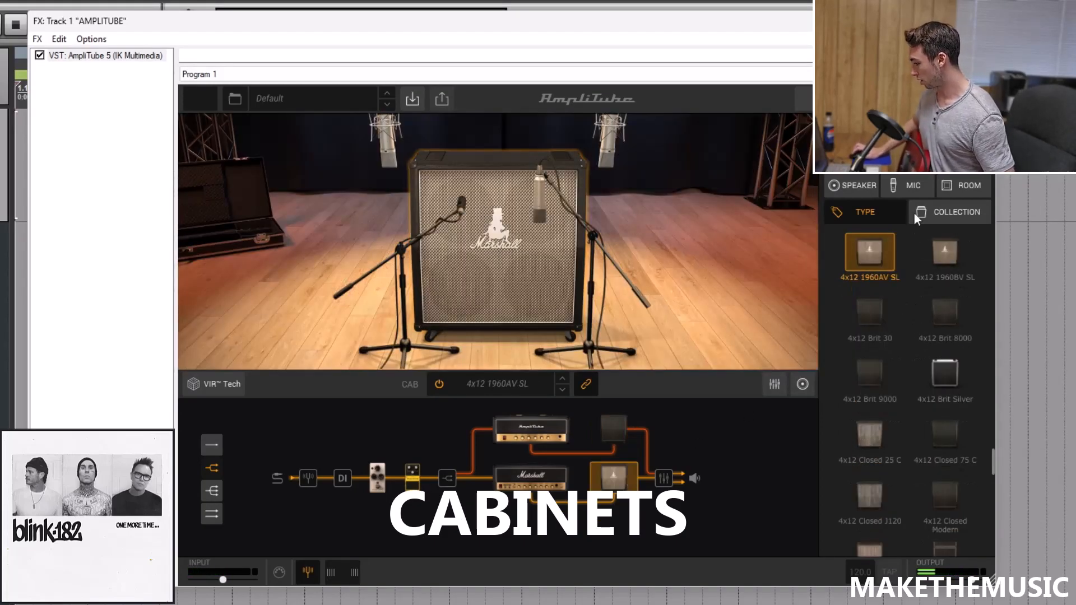
click(943, 255)
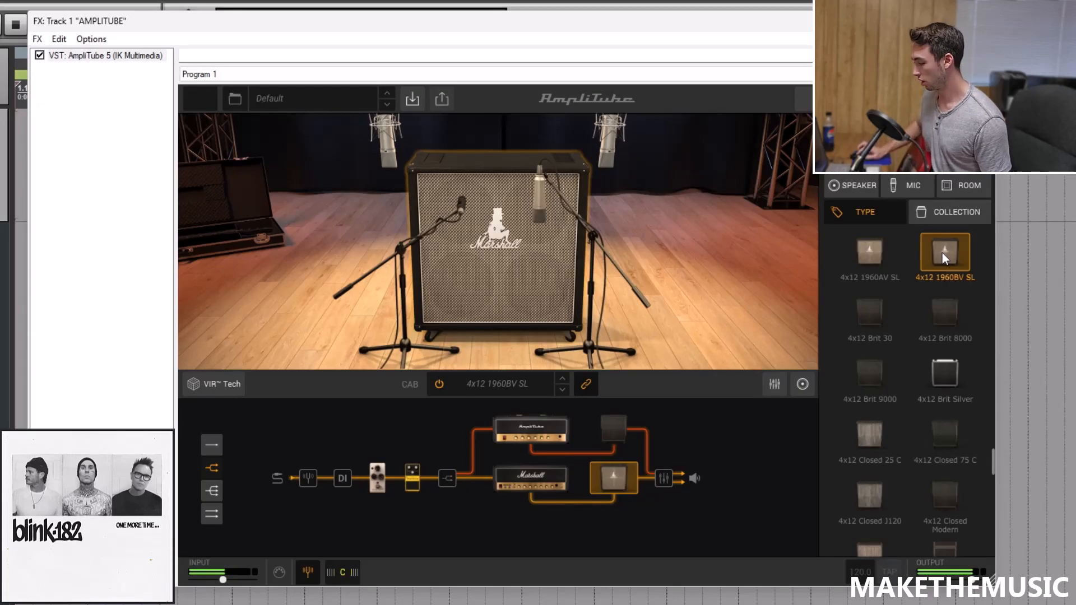
- Check the knobs on both amps and compare the tone with the Overdrive pedal bypassed and engaged
click(532, 442)
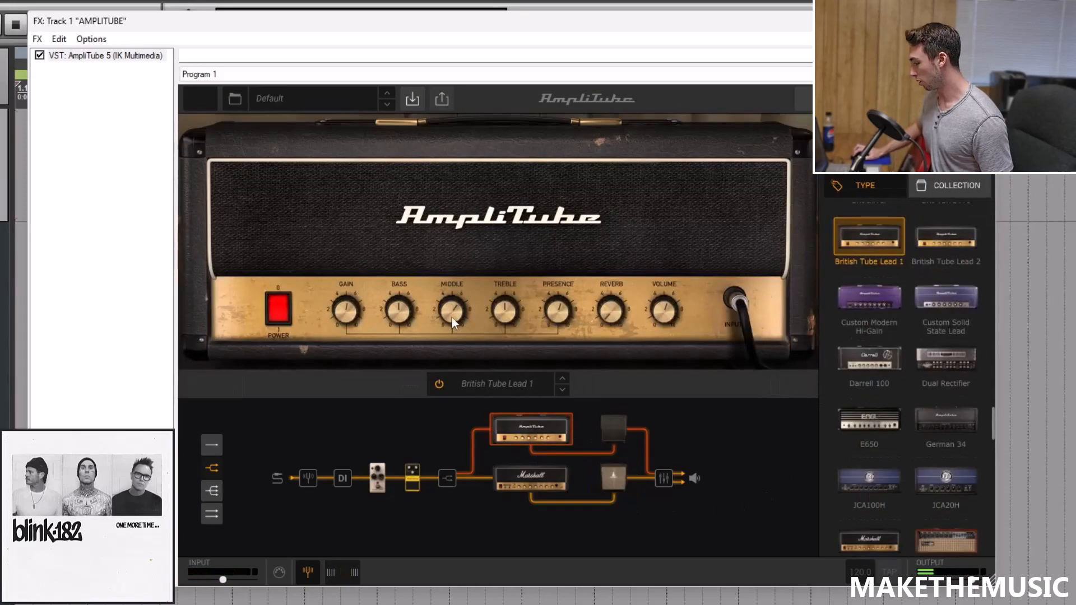
click(532, 486)
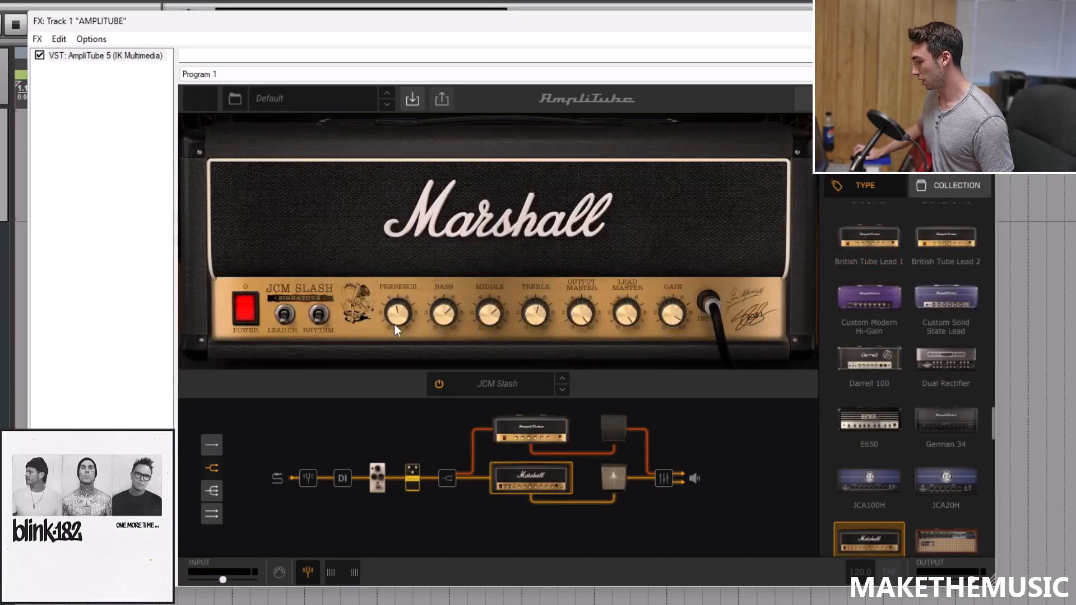
click(409, 480)
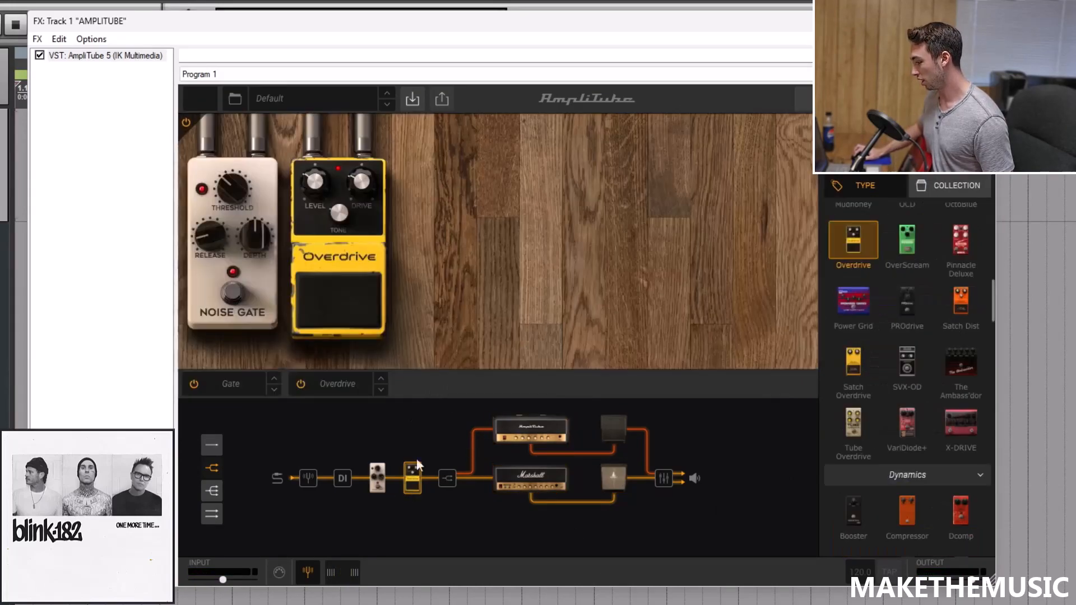
click(331, 295)
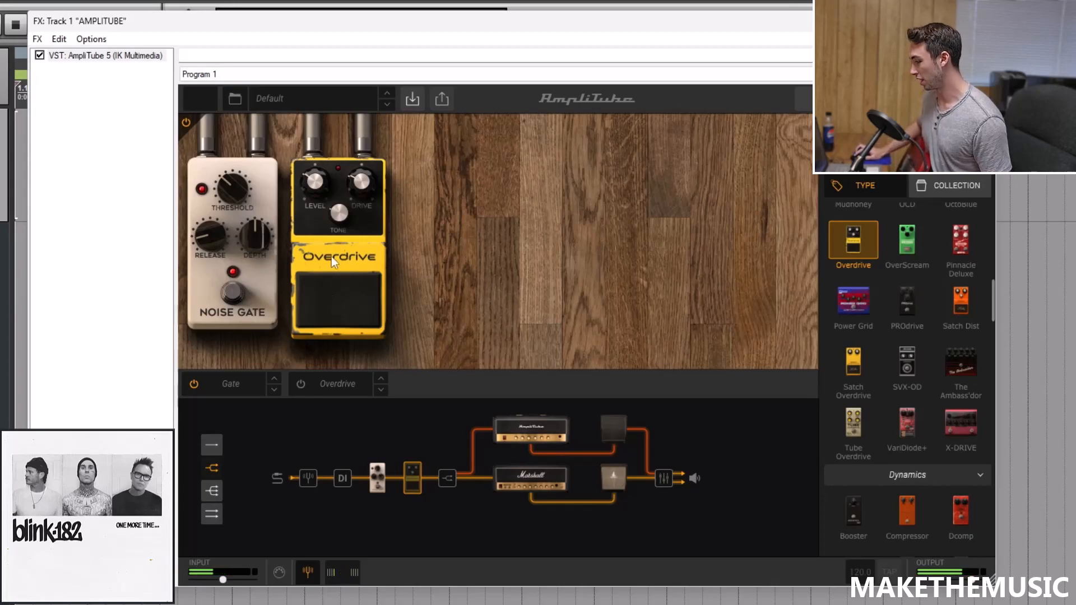
click(339, 286)
- Review the British Tube Lead 1 and JCM Slash amps and the 4x12 1960BV SL cabinet
click(523, 438)
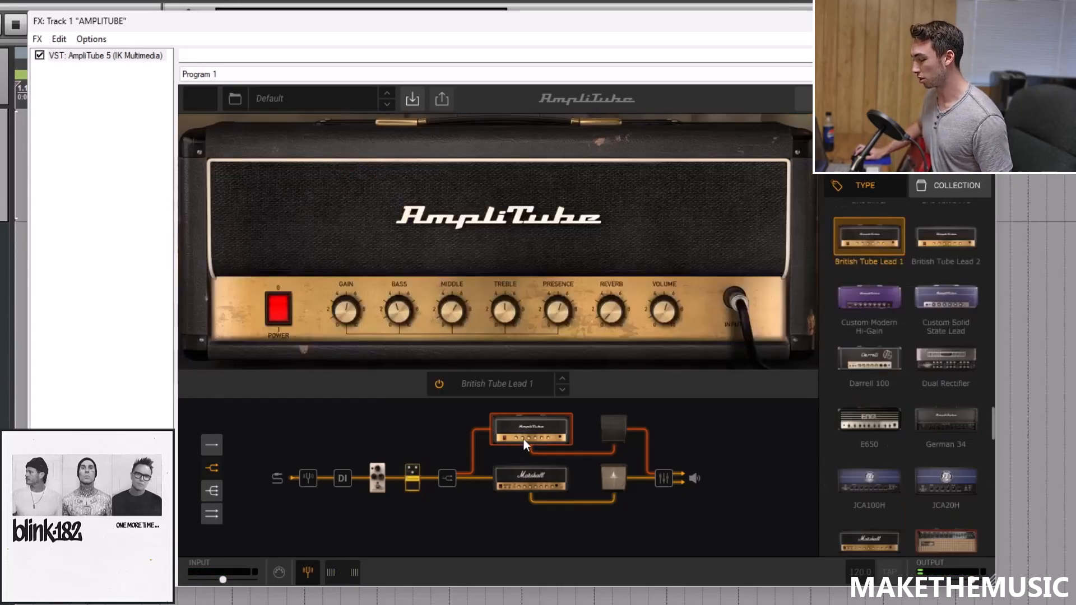
drag(564, 297, 535, 309)
click(532, 488)
click(615, 479)
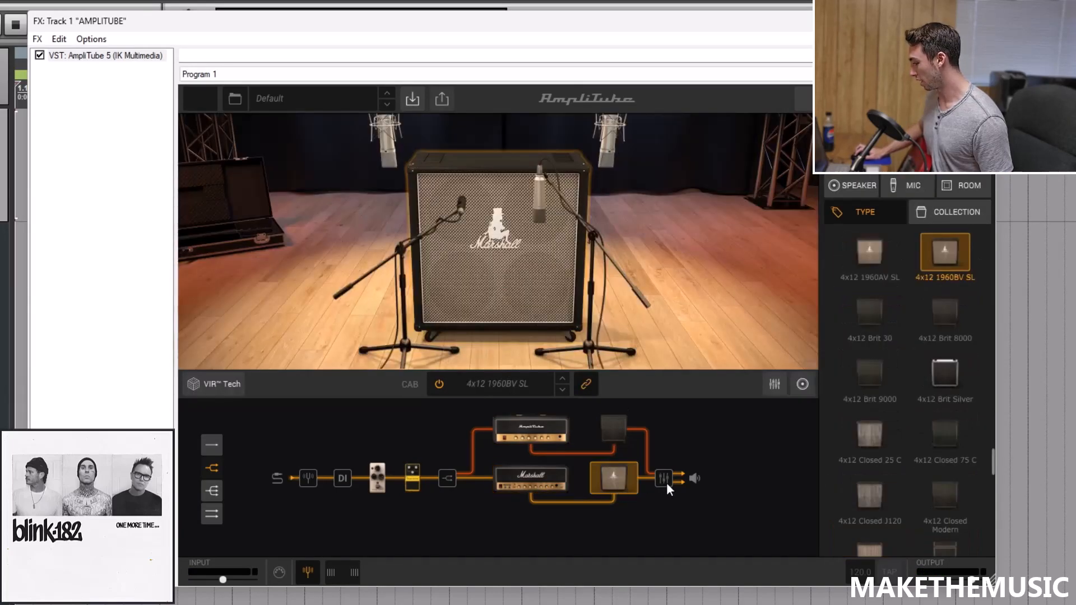
- Add a GraphicEQ module to the master rack, after the mixer where the two amp paths join
click(959, 186)
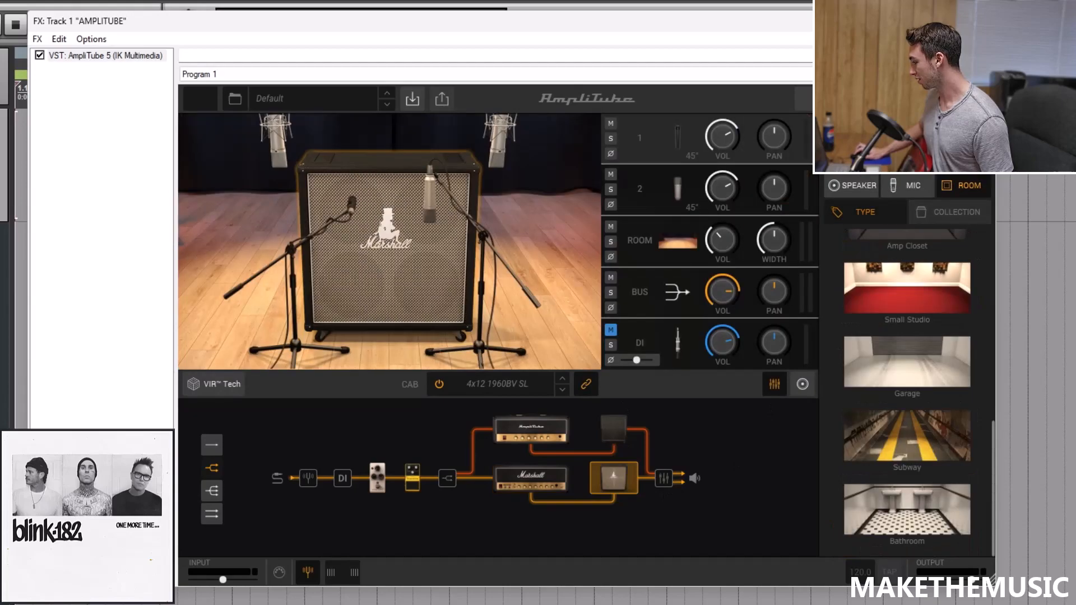
scroll(868, 231, down, 15)
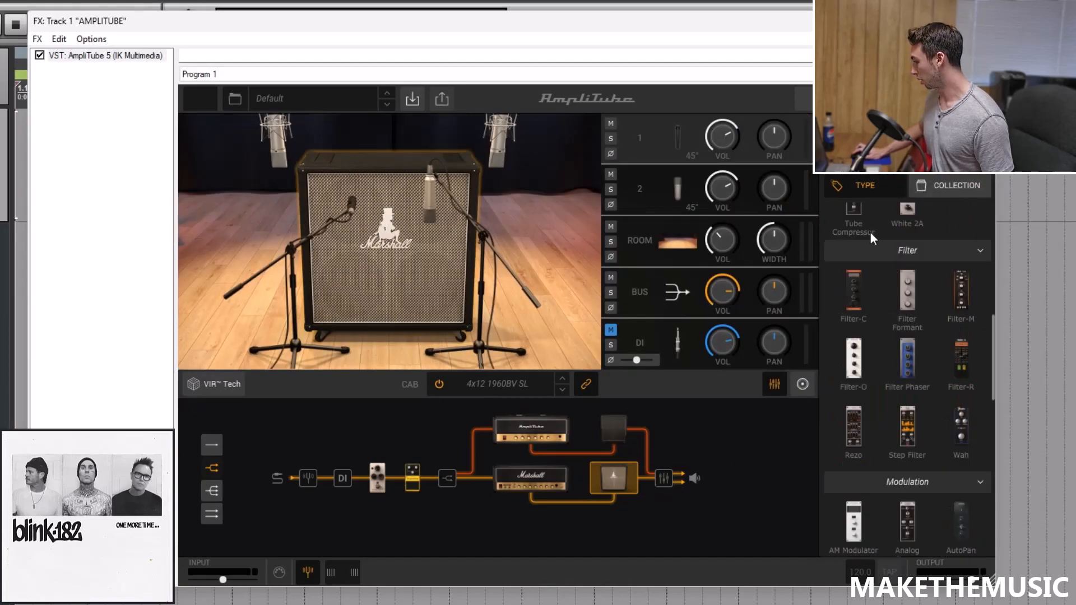
scroll(908, 384, down, 2)
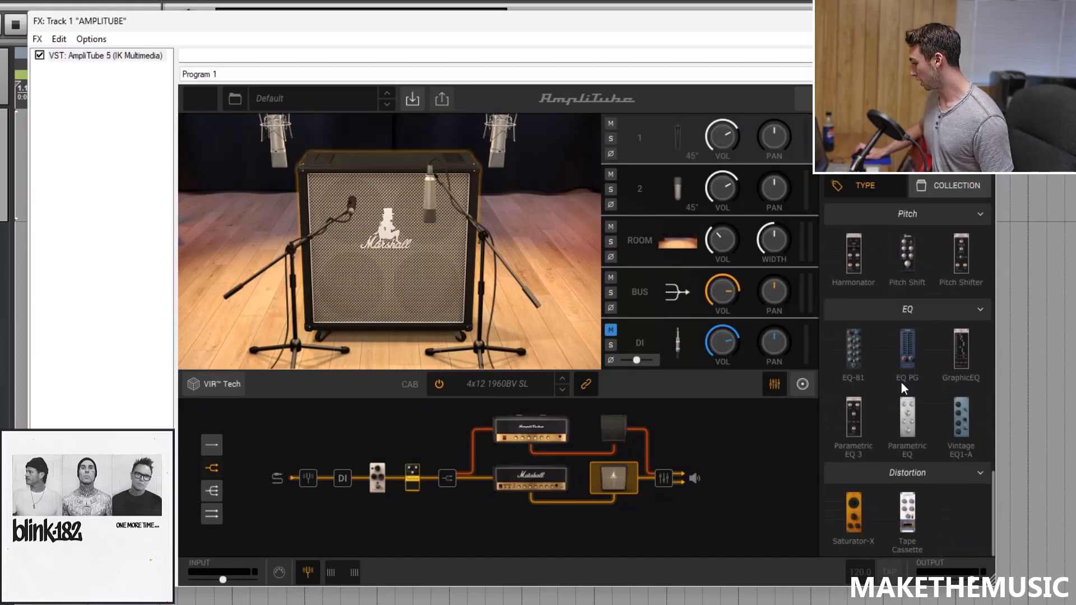
drag(910, 399, 687, 471)
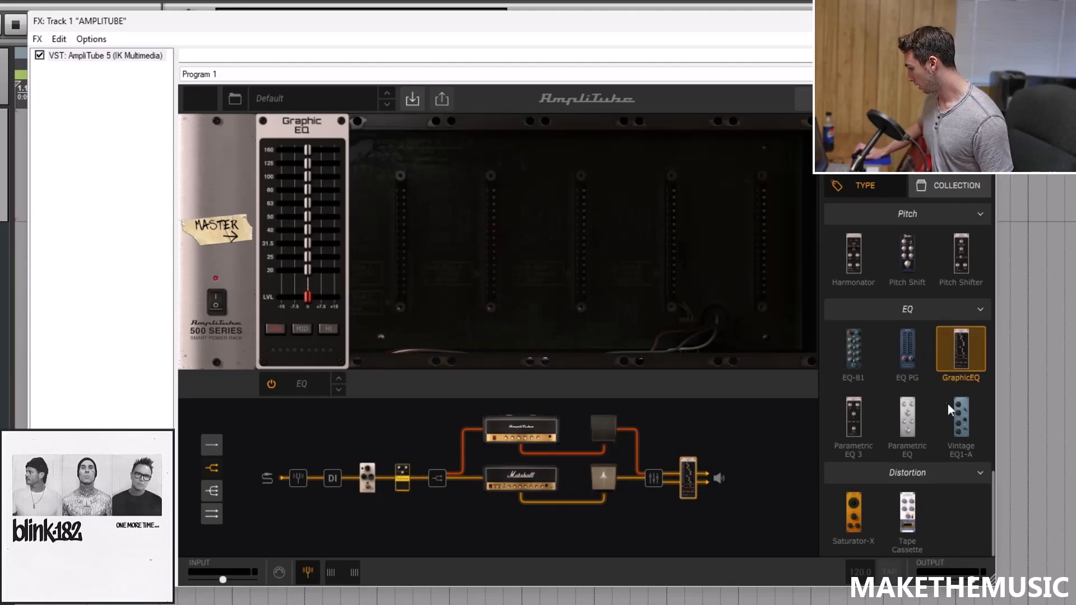
- Add a Parametric EQ and an EQ-81 after the Graphic EQ in the master rack
drag(908, 422, 707, 478)
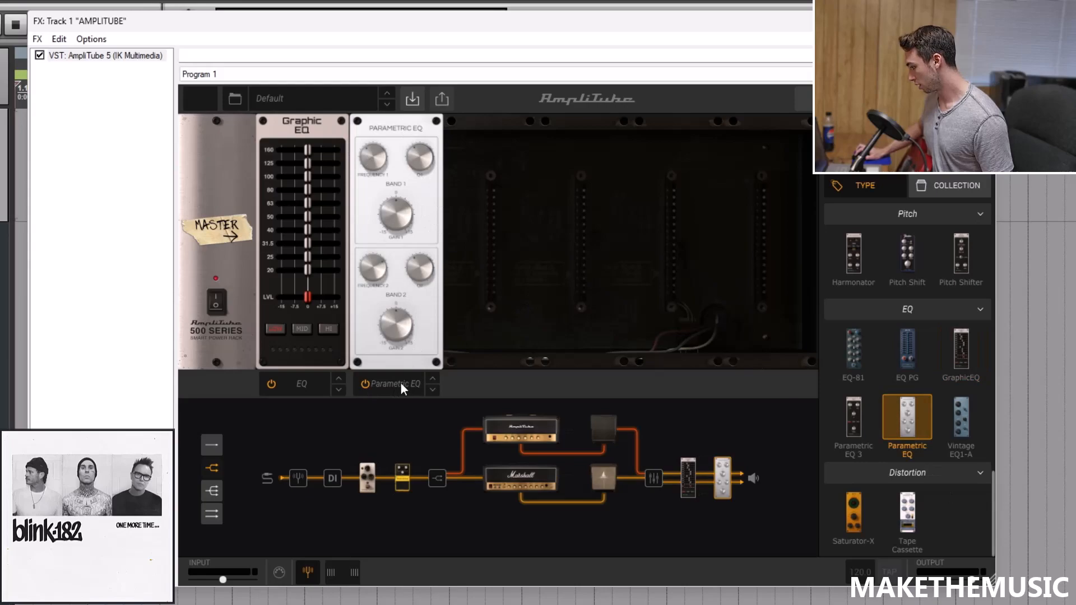
right_click(398, 312)
click(911, 353)
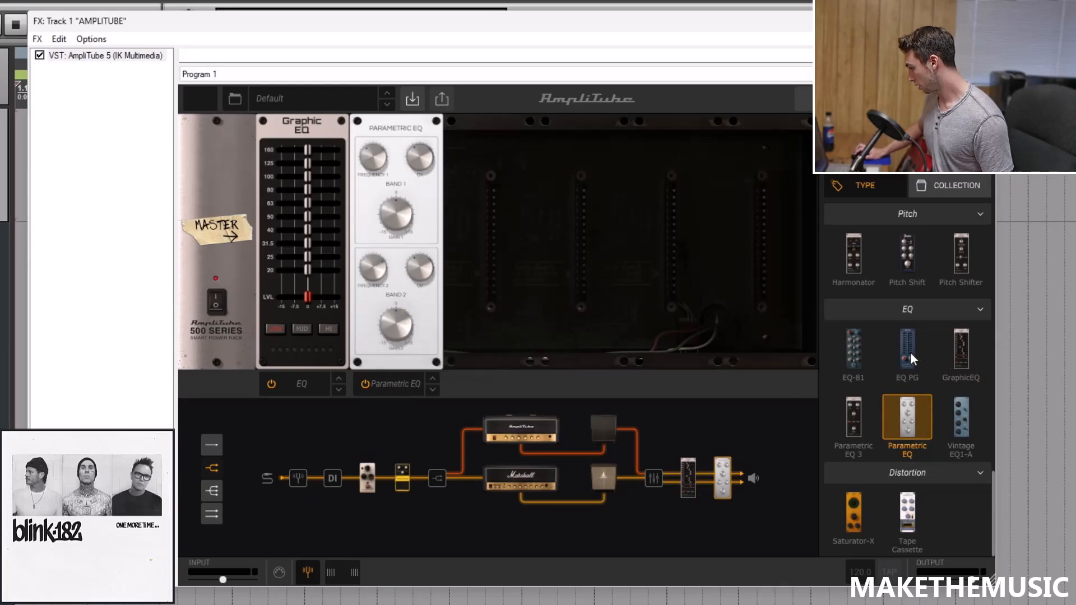
drag(856, 358, 456, 240)
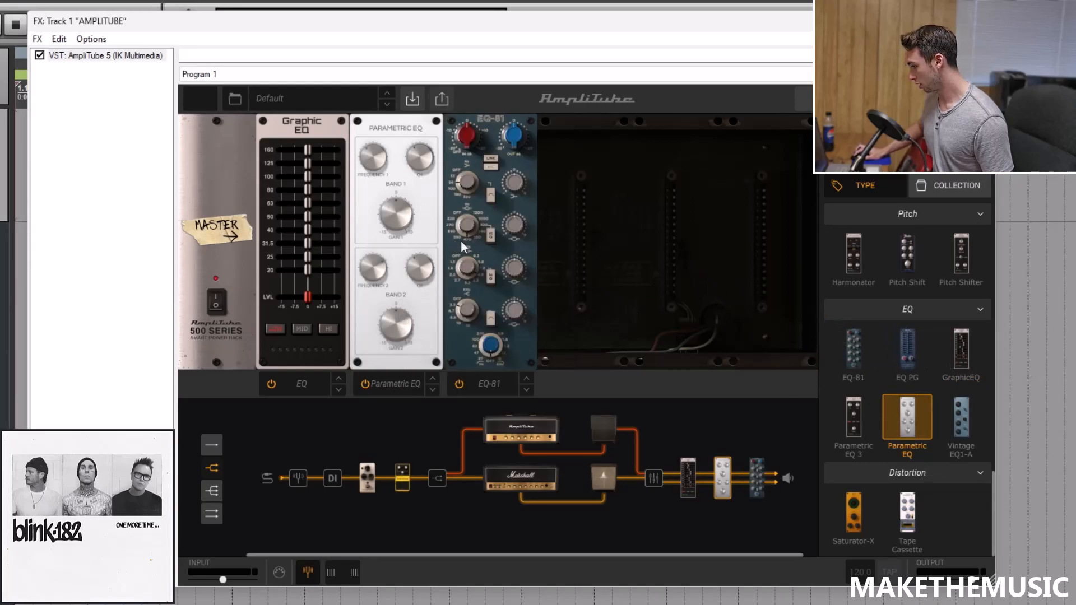
click(491, 345)
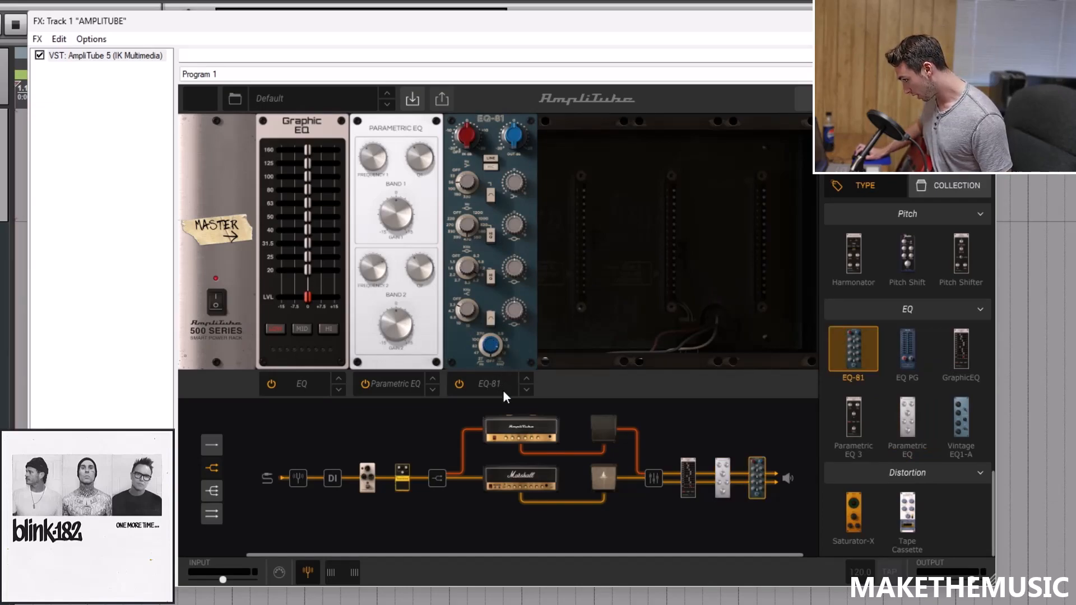
click(489, 315)
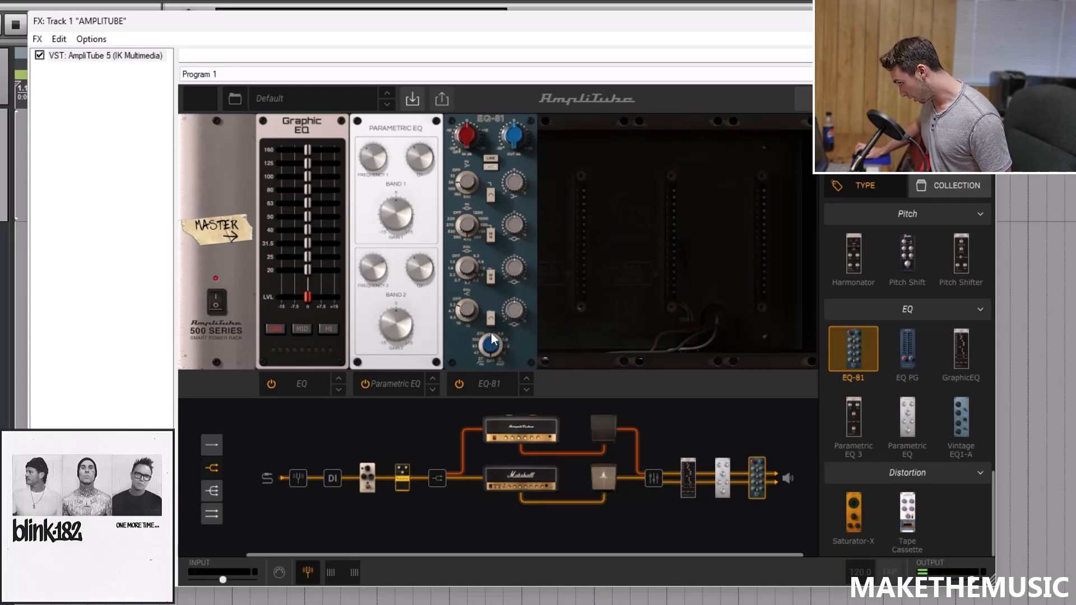
- On the Graphic EQ, raise the 100 band slightly and the 80 band about 1.5 dB, and cut the 160, 125, 31.5 and 20 bands
drag(314, 185, 318, 181)
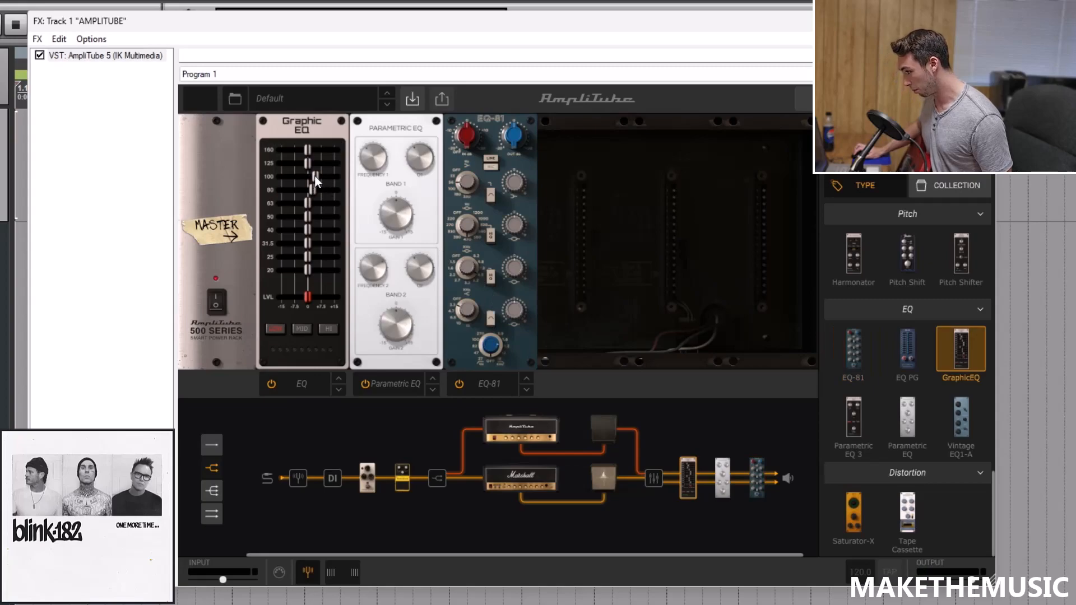
drag(319, 176, 313, 188)
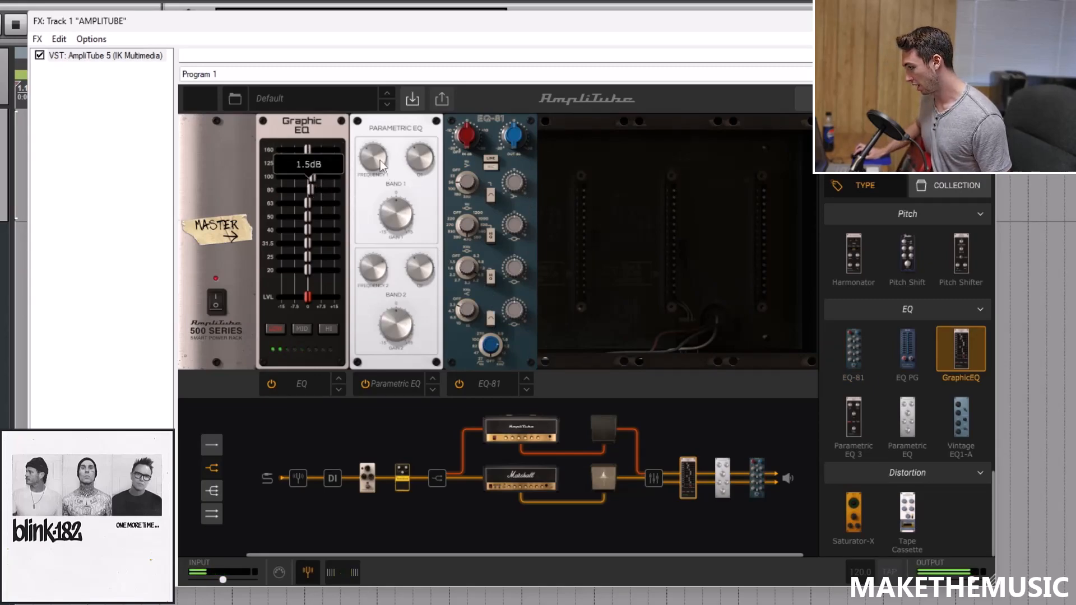
drag(307, 148, 304, 163)
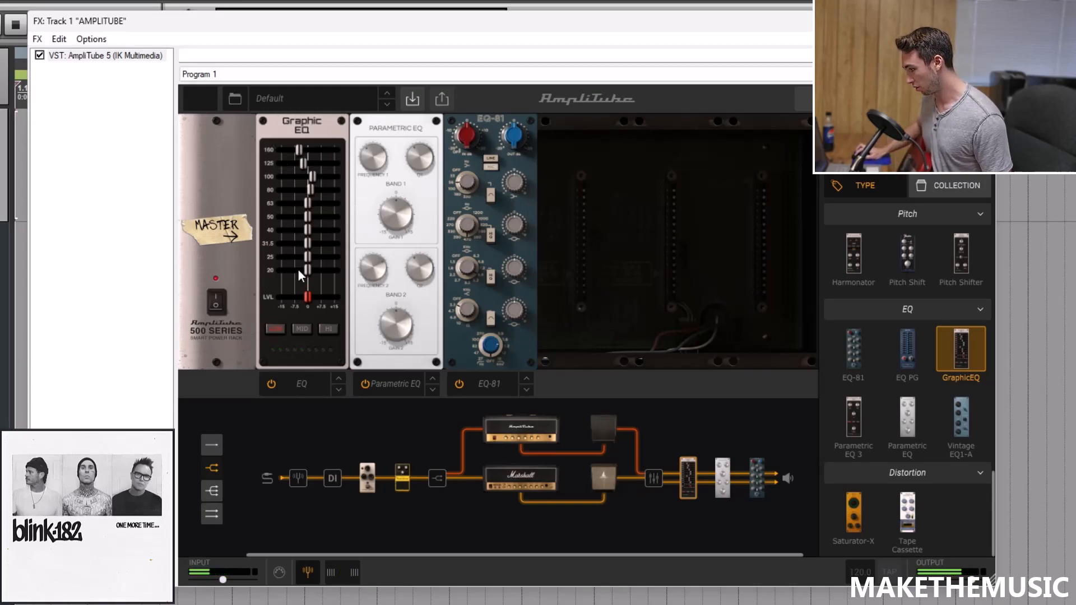
drag(307, 268, 299, 268)
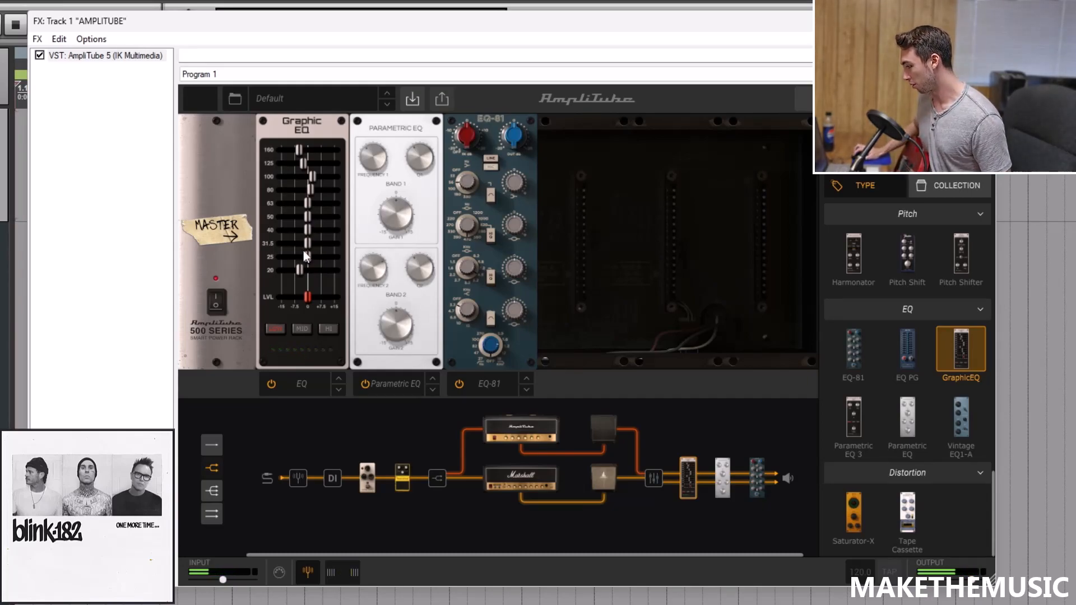
drag(304, 246, 533, 267)
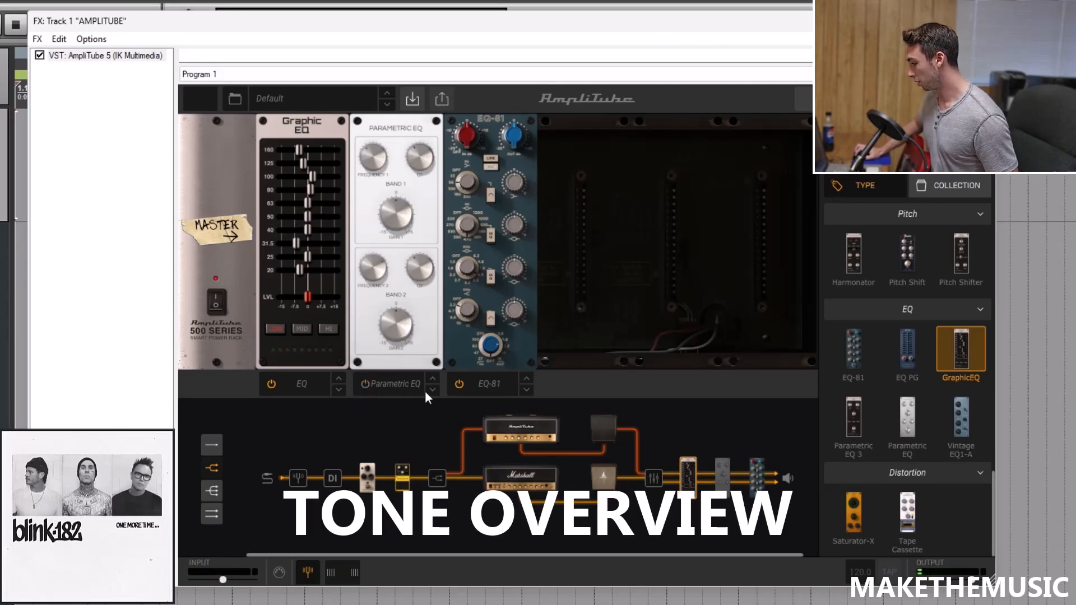
- Review the full signal chain's settings: both amps, the noise gate and Overdrive pedals, and the master Graphic EQ
click(521, 435)
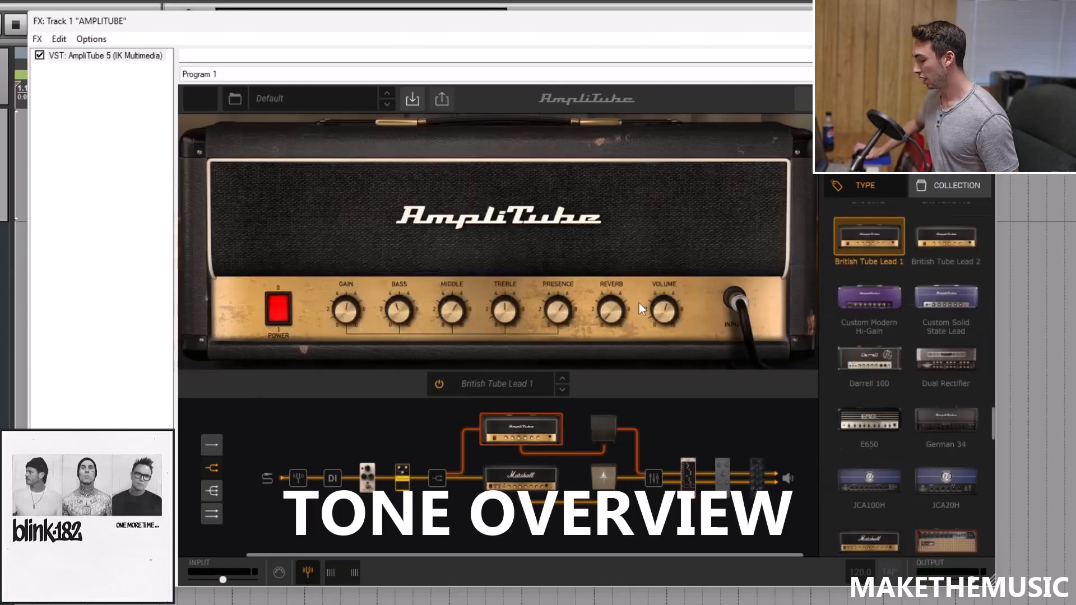
click(370, 481)
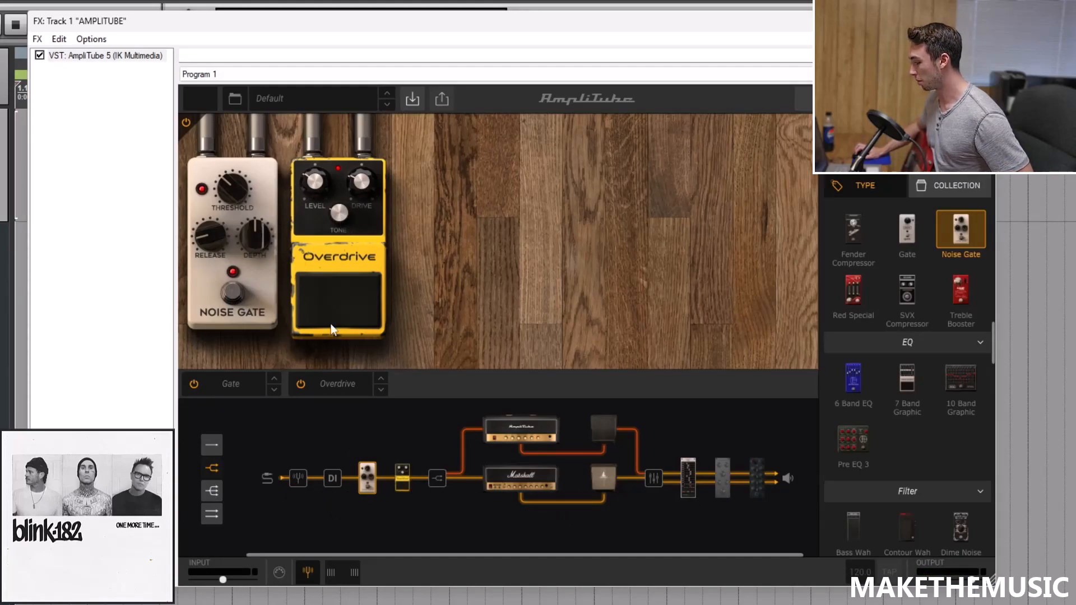
click(531, 432)
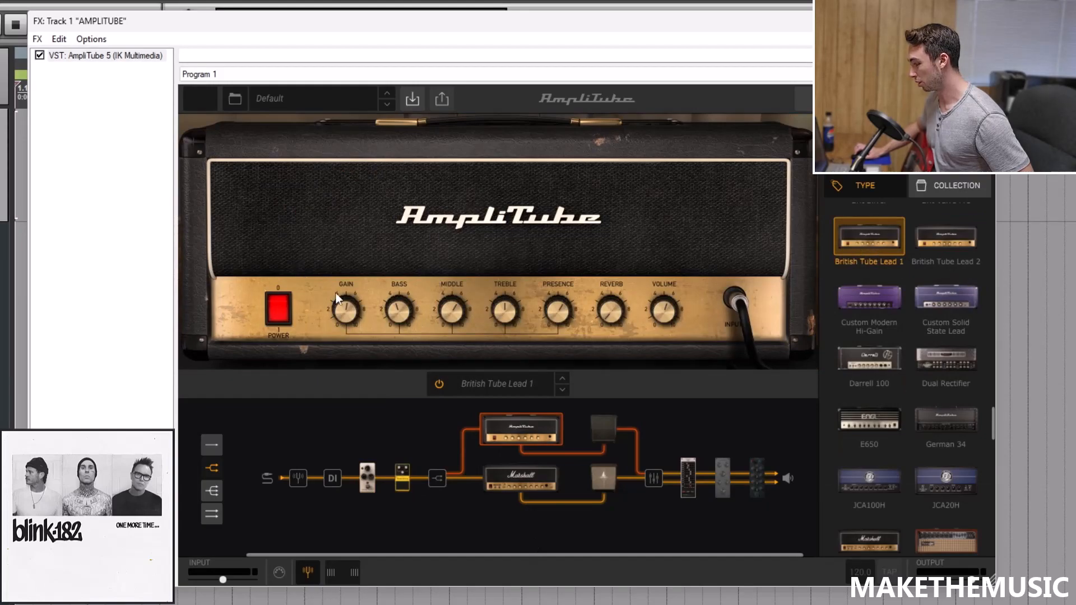
click(514, 470)
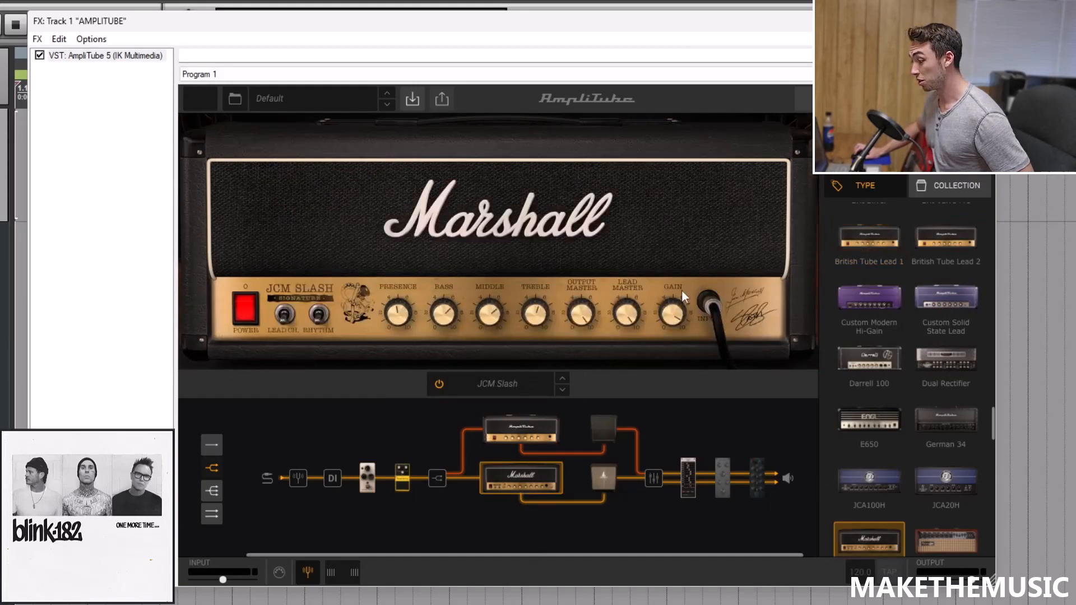
click(689, 477)
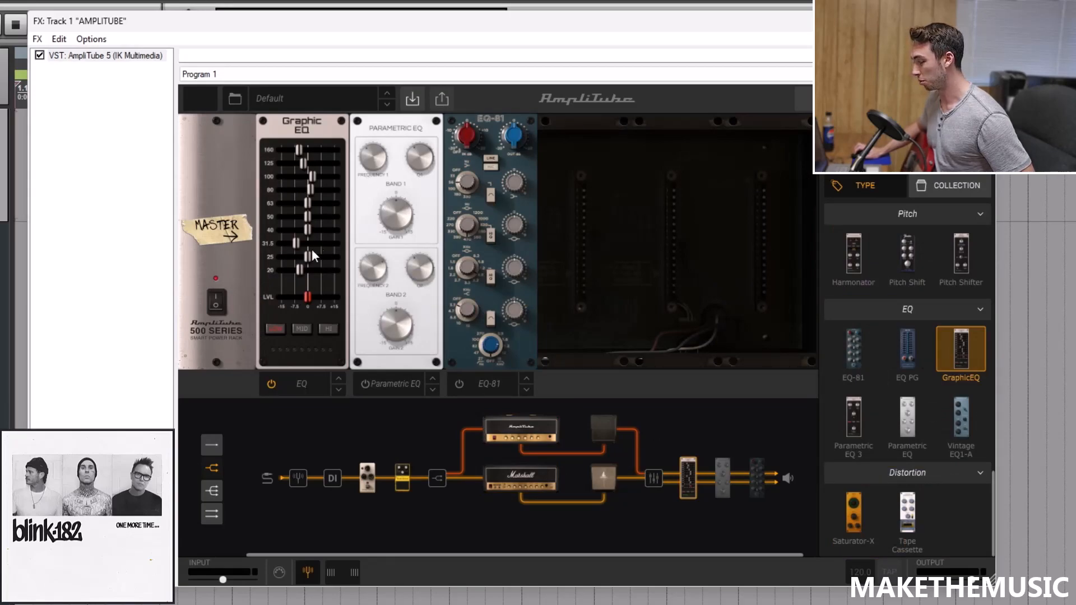
click(506, 481)
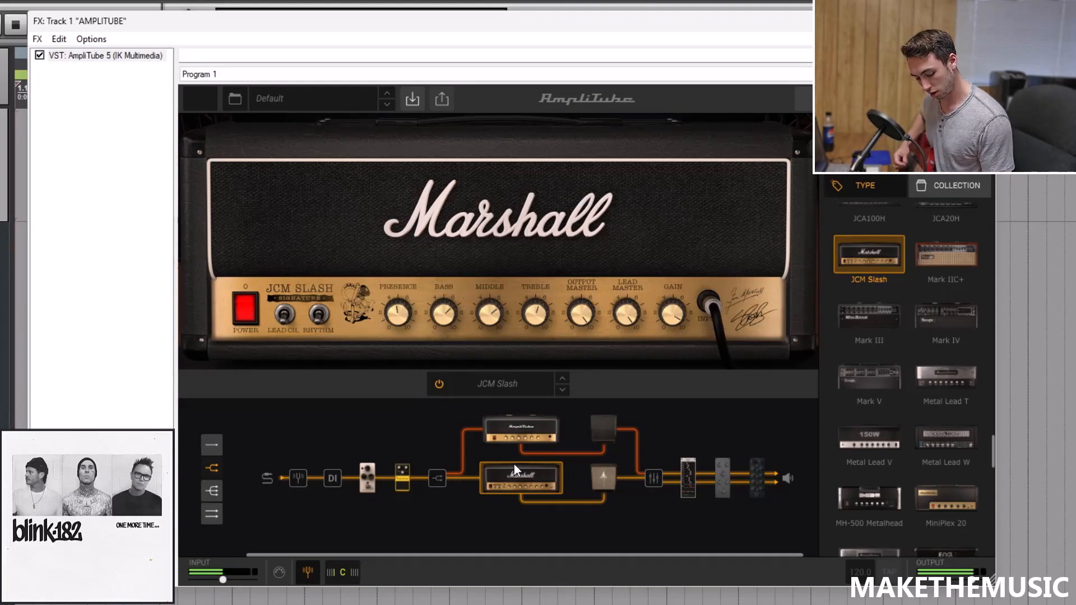
- Compare the tone with the Overdrive pedal bypassed and engaged, and set its drive to 3.88
click(403, 478)
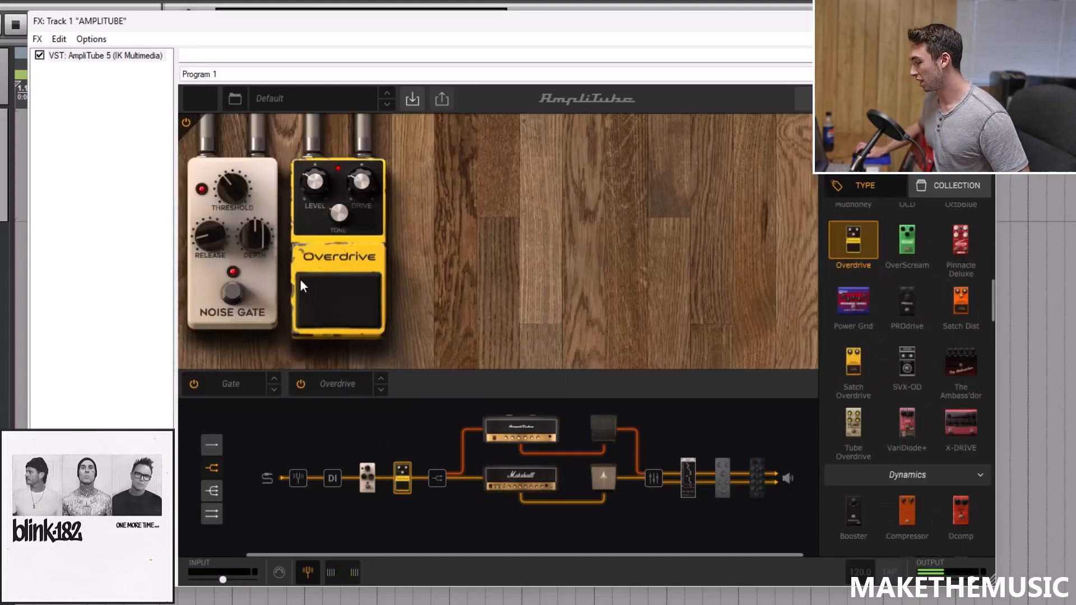
click(337, 294)
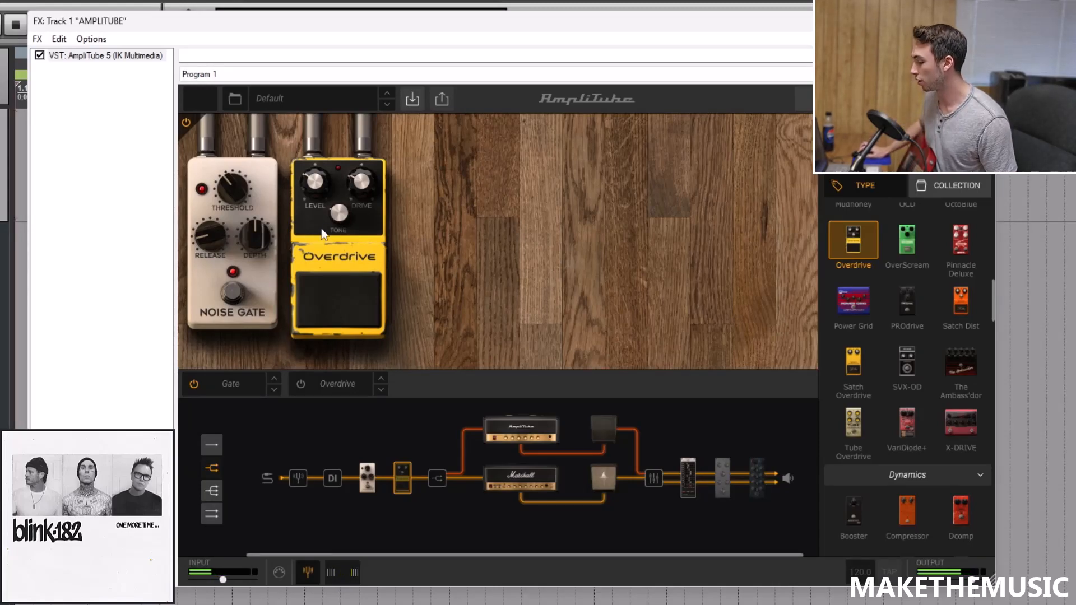
click(338, 294)
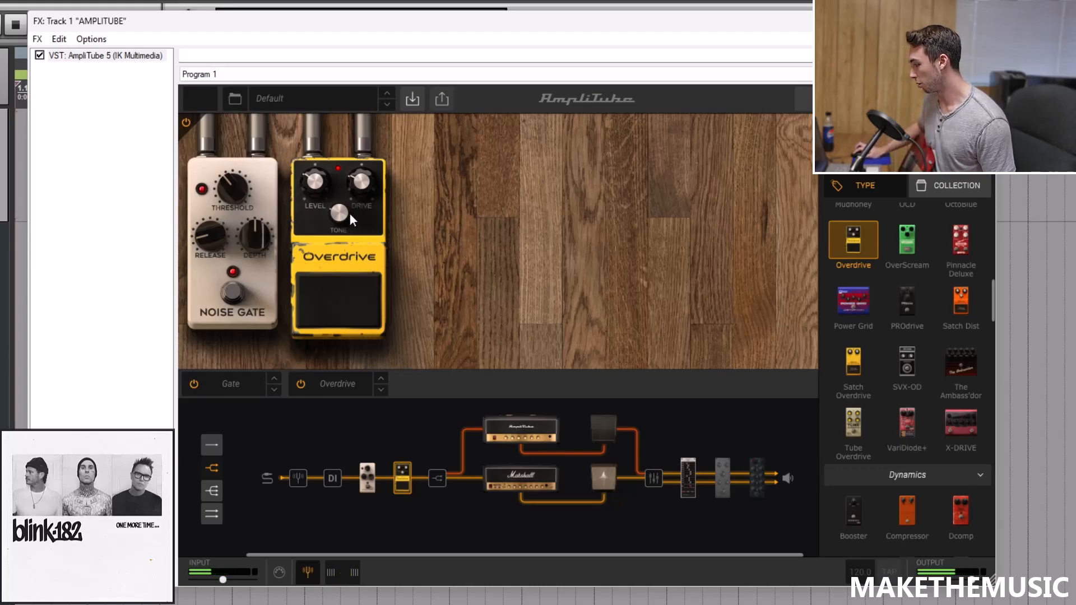
drag(365, 184, 360, 162)
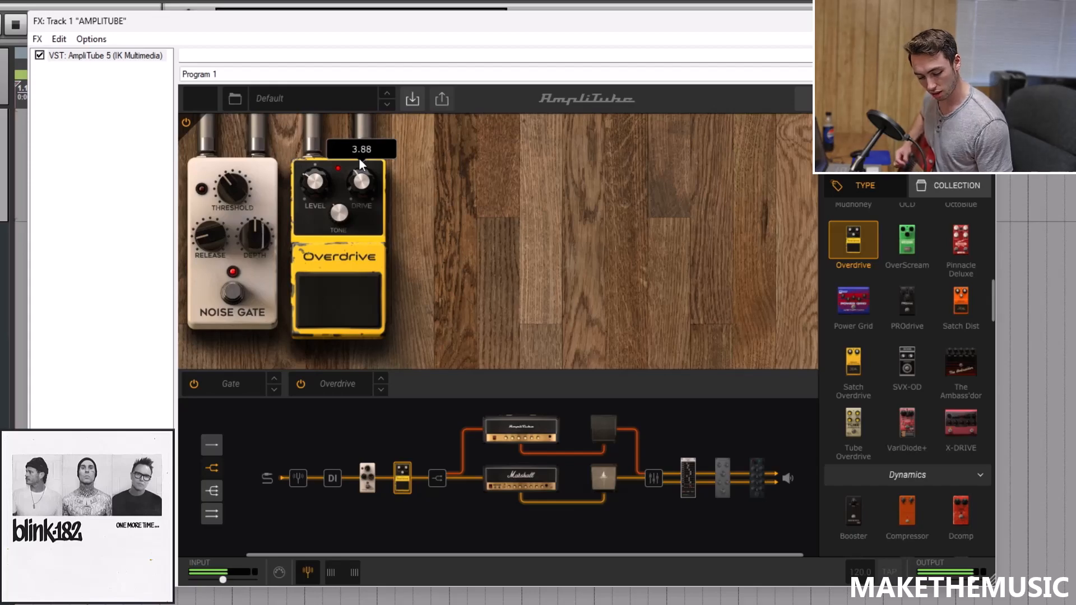